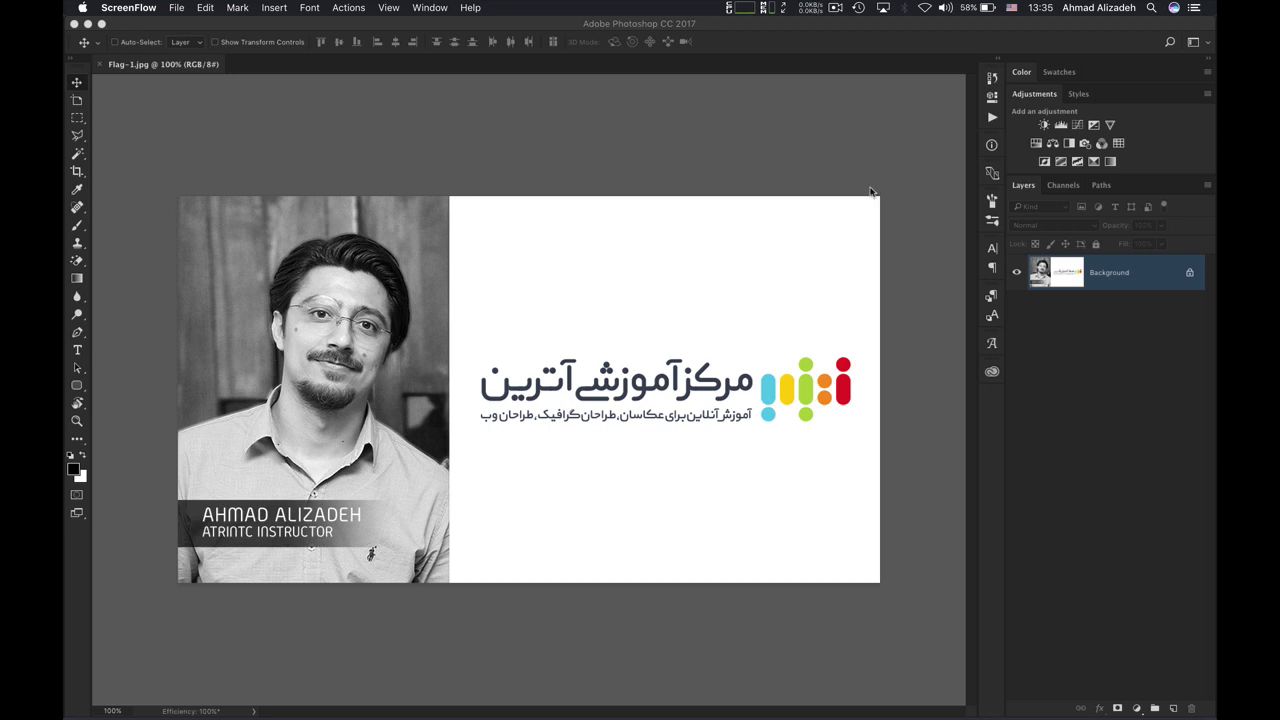
# - Bring up Photoshop's New Document settings for a 726 × 141 px white banner
pyautogui.click(869, 177)
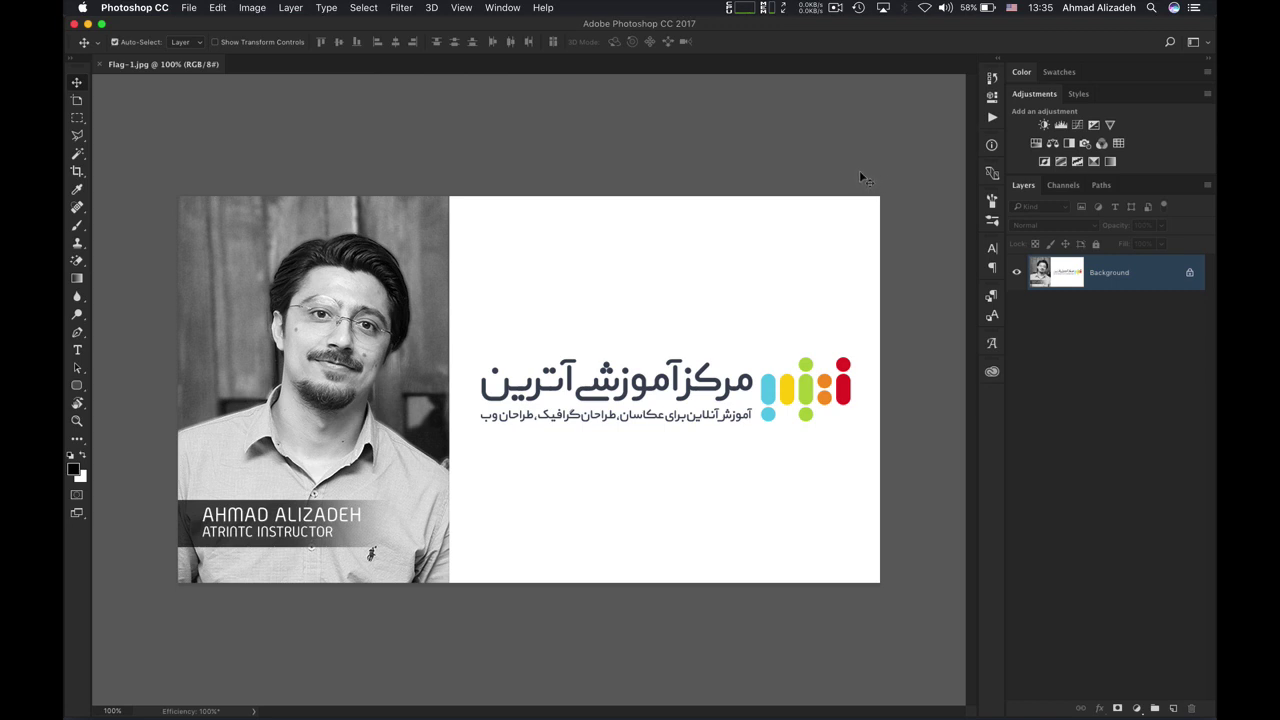
pyautogui.press('super+n')
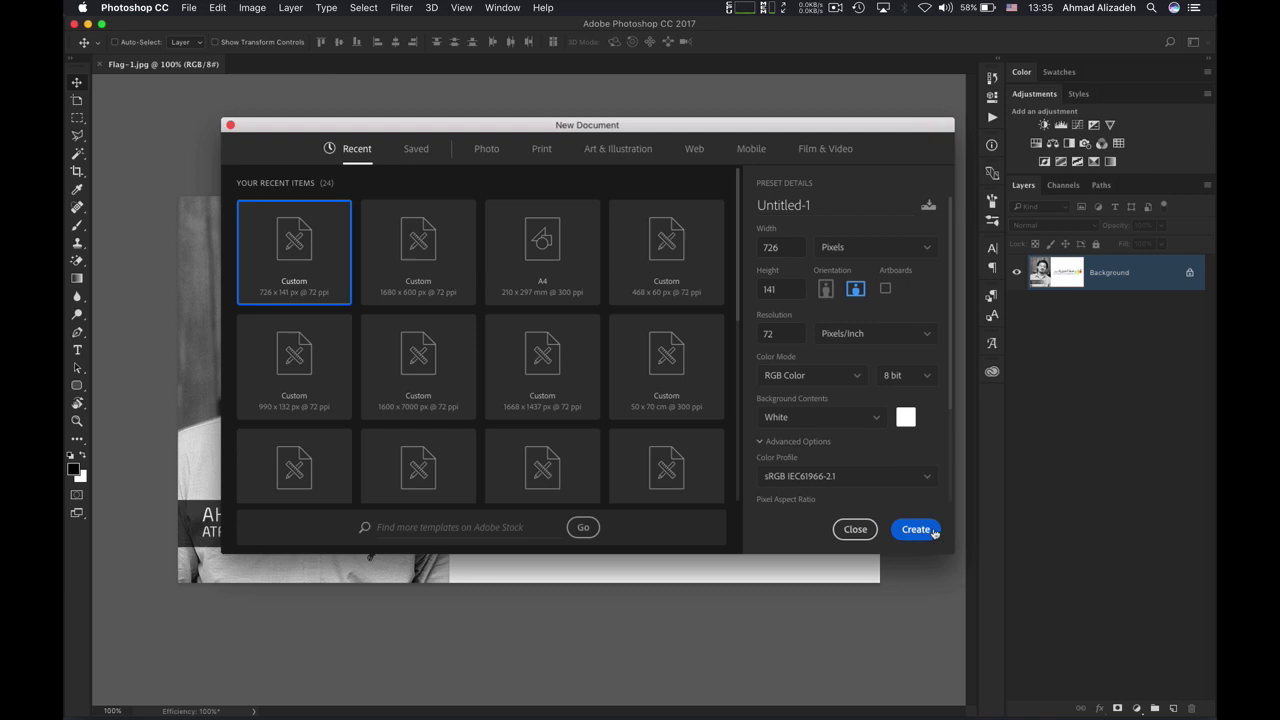
# - Create the 726 × 141 px white document and add the green word 'مرکز' near its left side
pyautogui.click(916, 529)
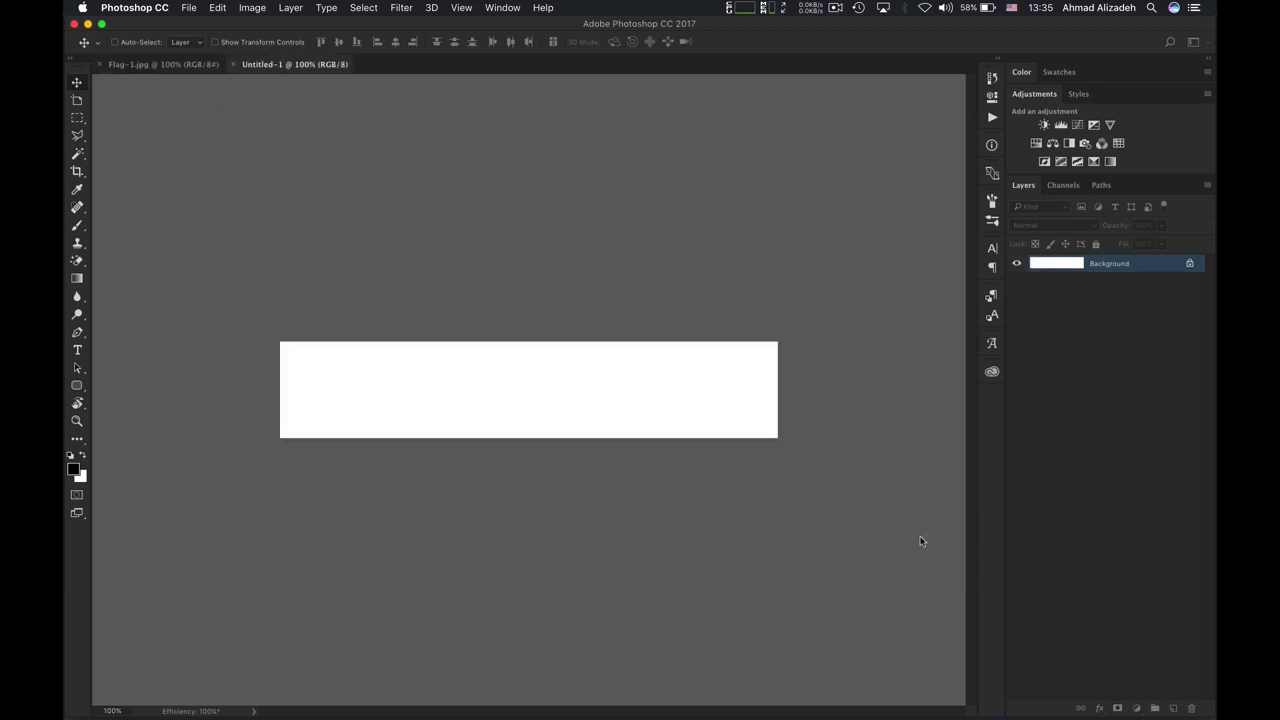
pyautogui.click(77, 350)
pyautogui.click(551, 388)
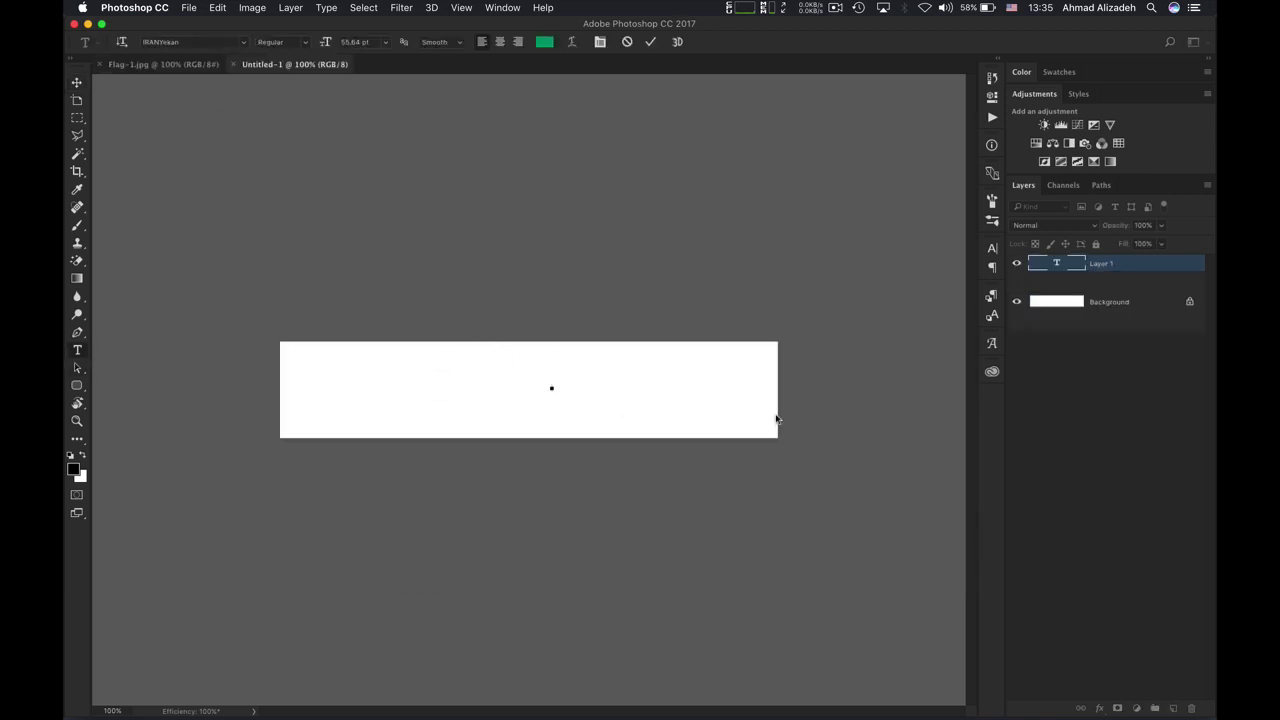
pyautogui.write('مرکز')
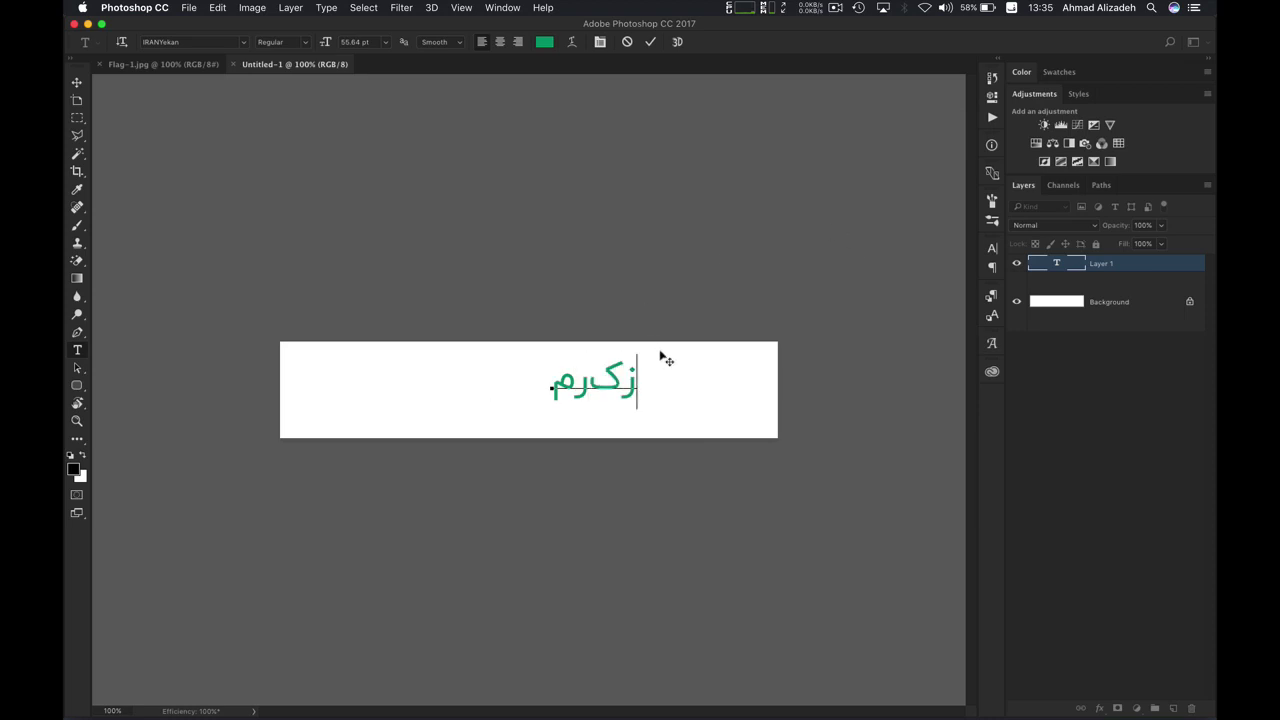
pyautogui.moveTo(662, 354); pyautogui.dragTo(450, 364)
pyautogui.click(580, 376)
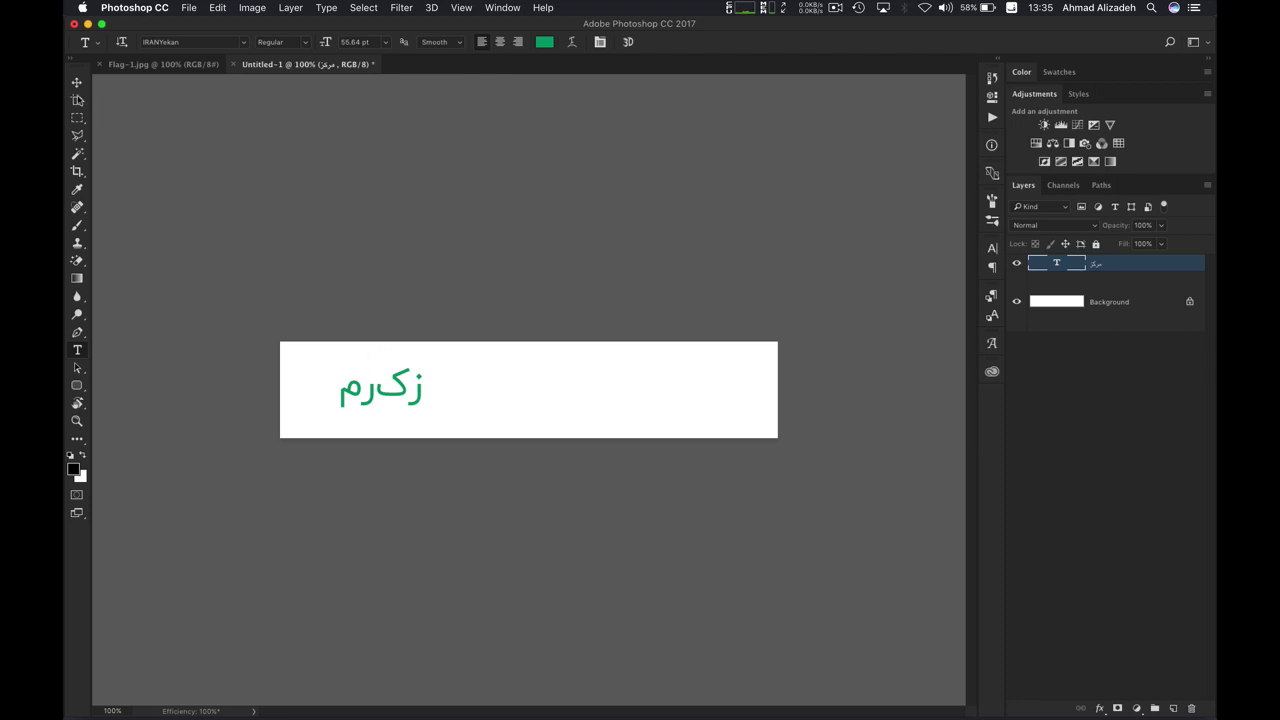
pyautogui.click(77, 83)
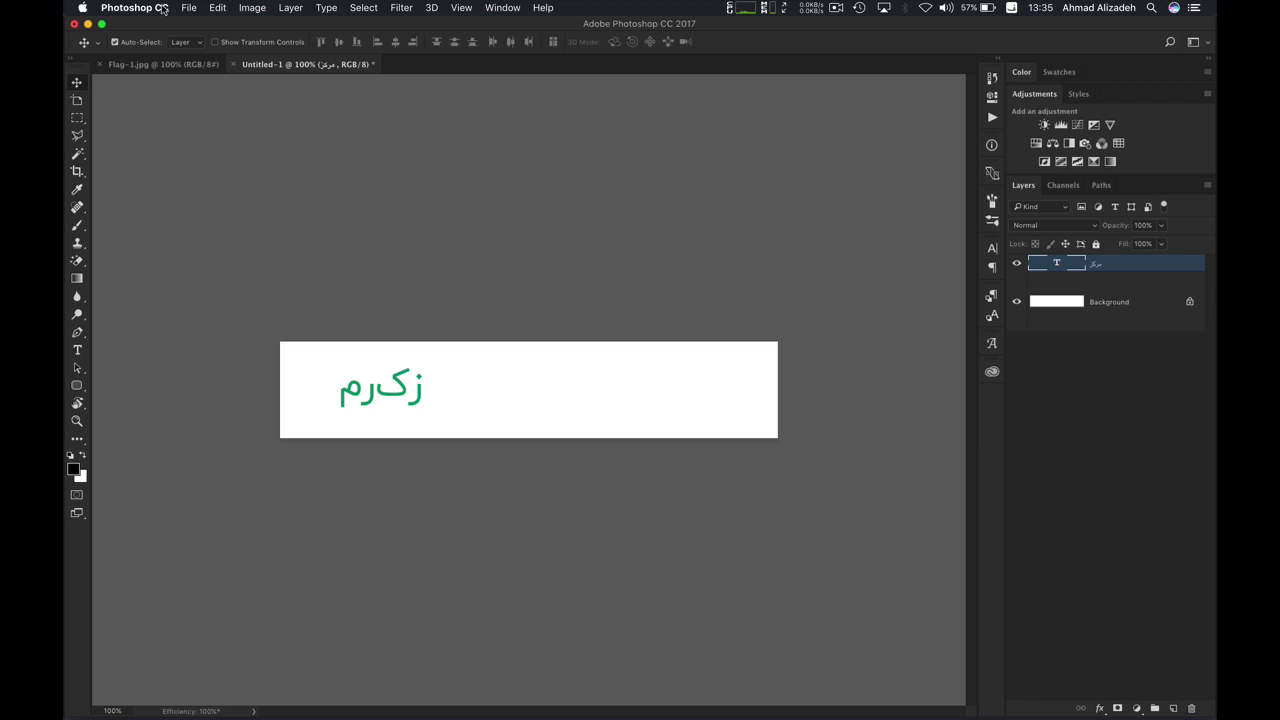
# - Switch the Type preferences text engine to Middle Eastern and South Asian
pyautogui.press('super+k')
pyautogui.moveTo(486, 127); pyautogui.dragTo(555, 119)
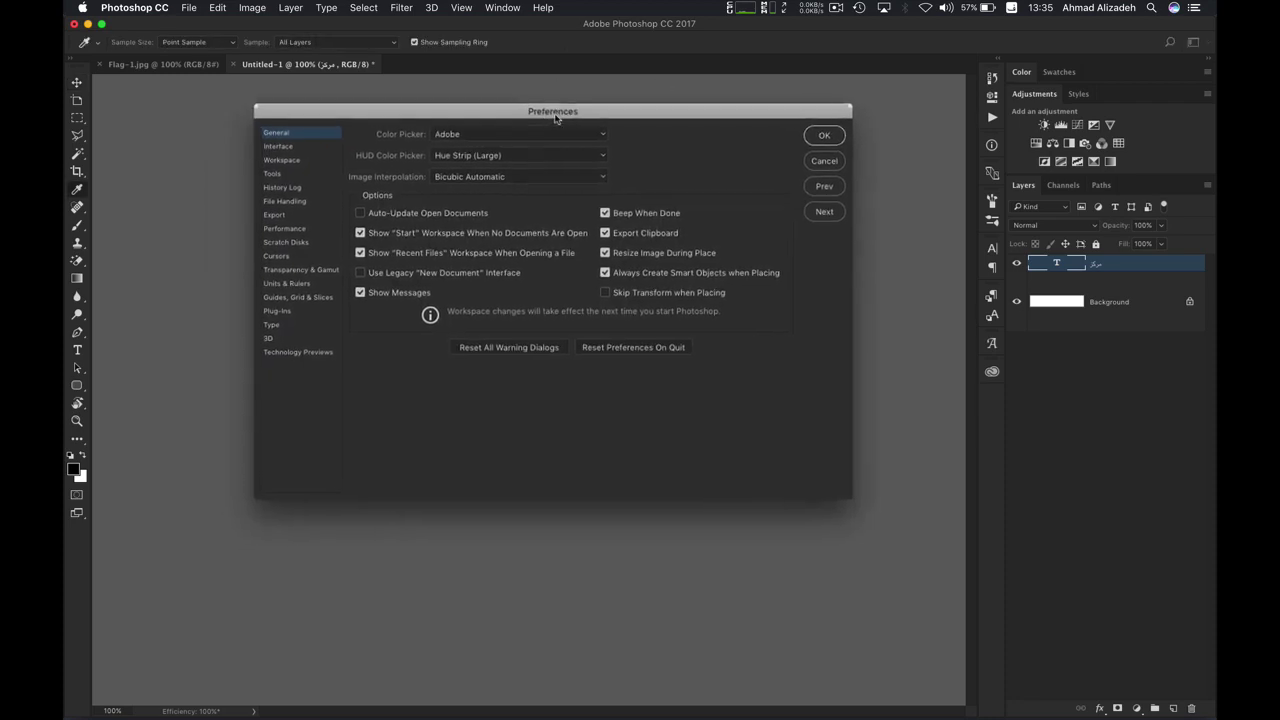
pyautogui.click(287, 330)
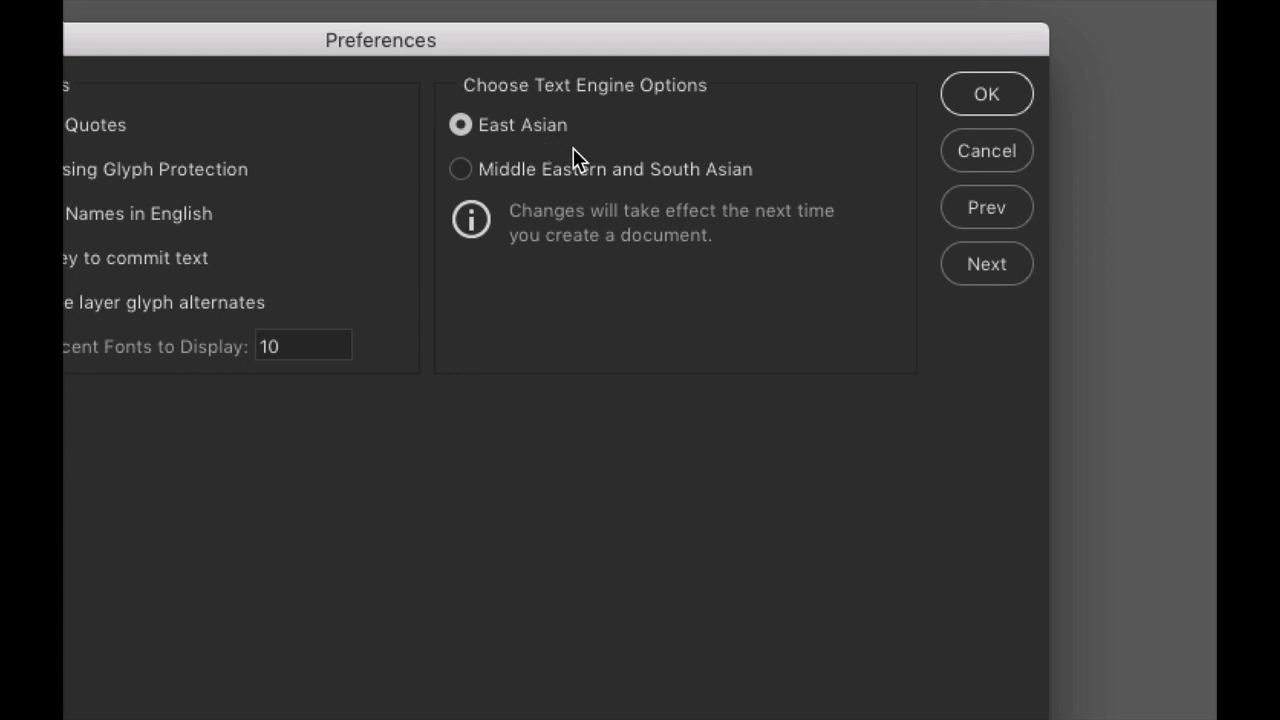
pyautogui.click(551, 170)
pyautogui.click(825, 135)
pyautogui.press('v')
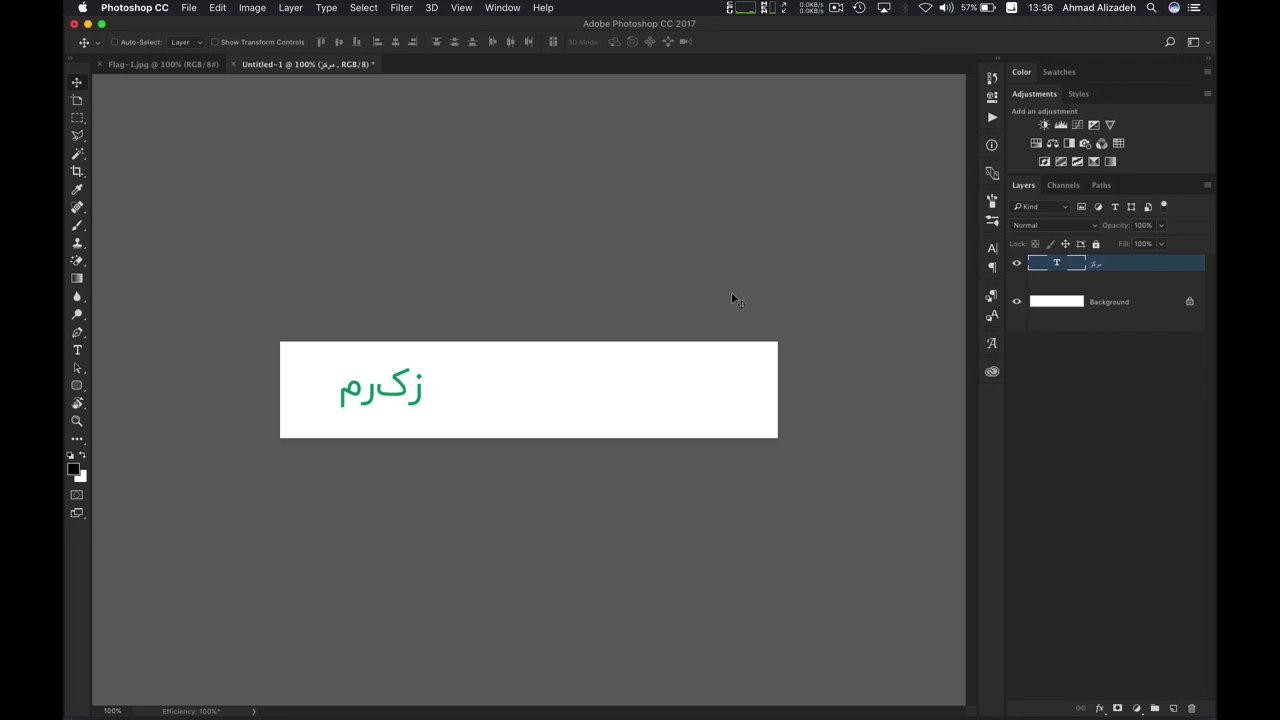
# - Close the banner without saving, then quit and relaunch Photoshop to its start screen
pyautogui.click(73, 23)
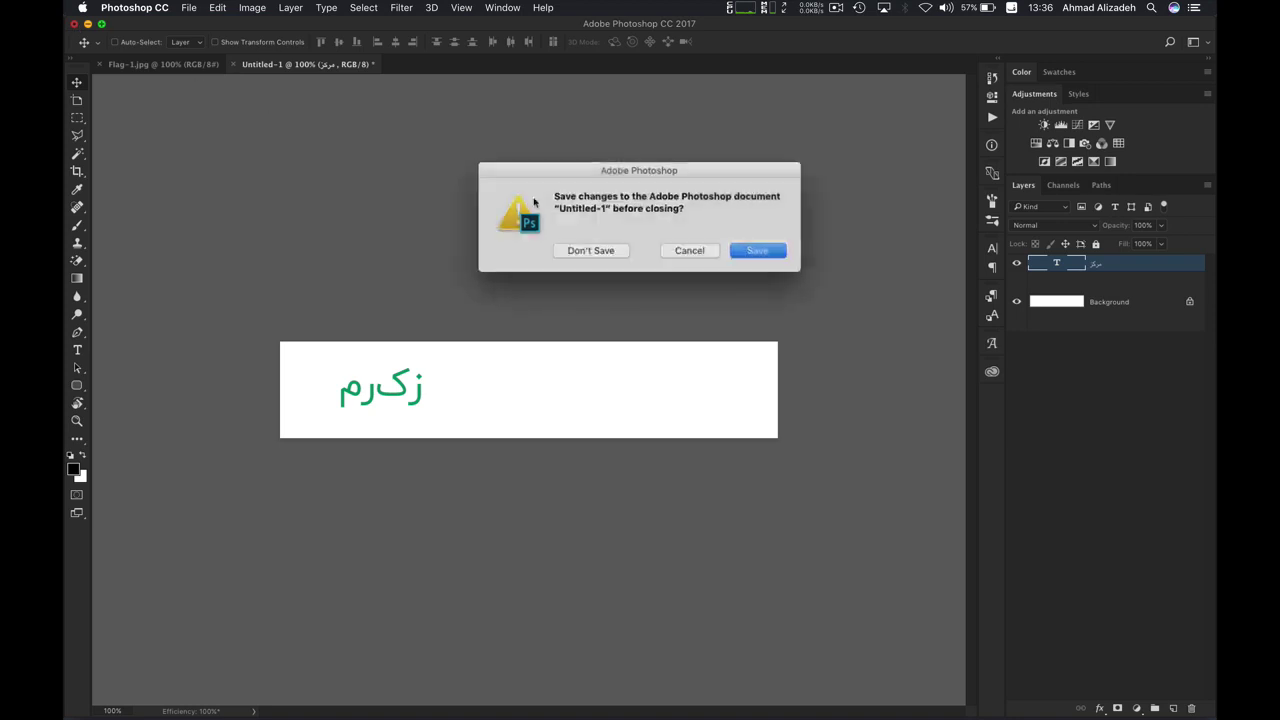
pyautogui.click(609, 251)
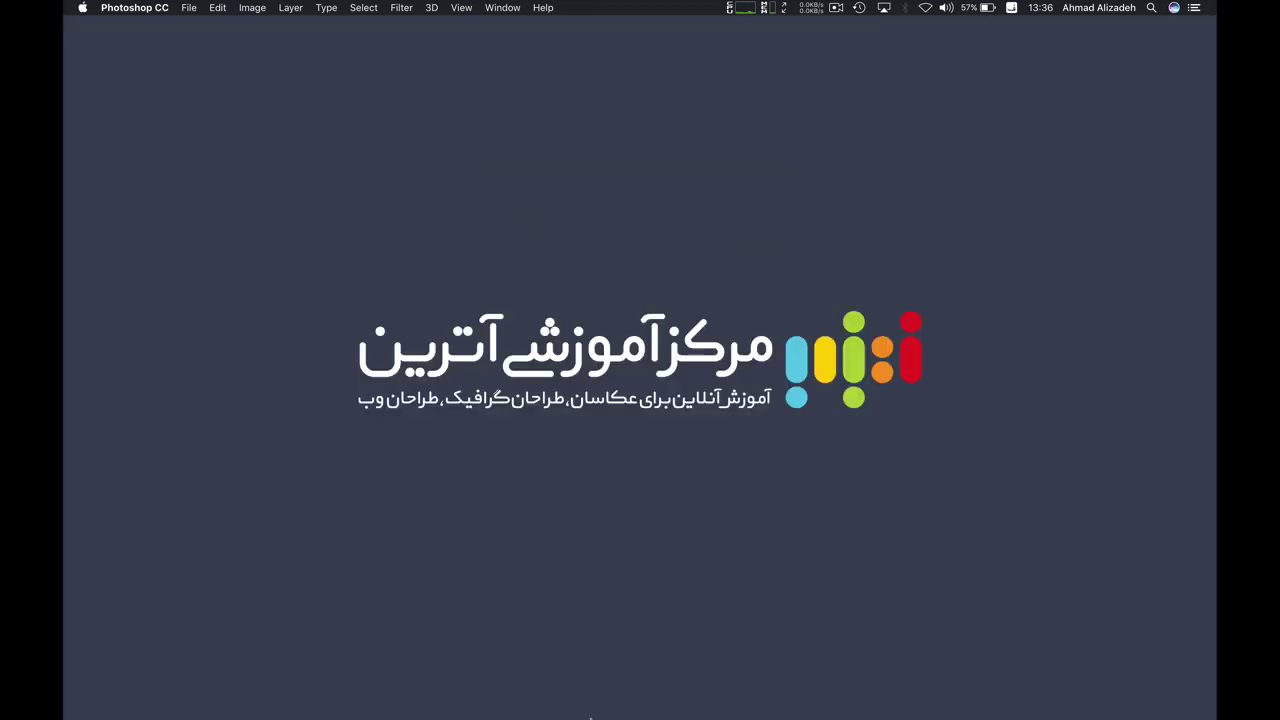
pyautogui.click(593, 706)
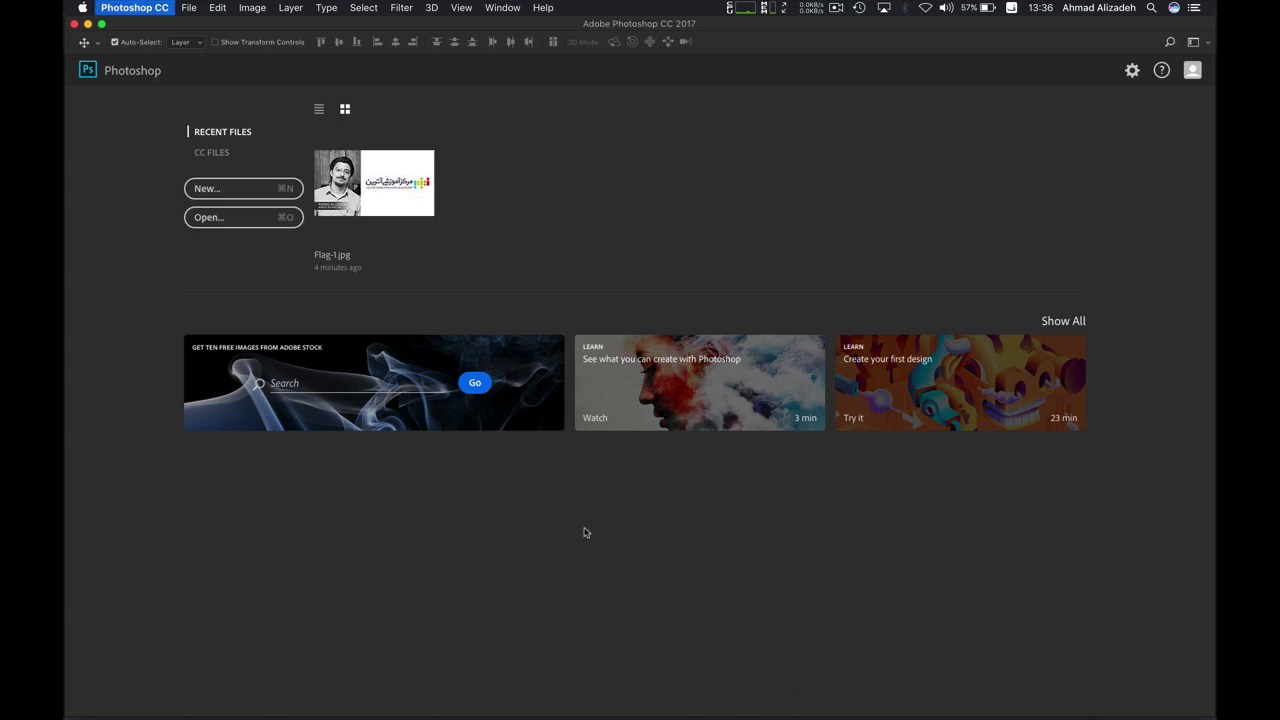
pyautogui.press('super+h')
pyautogui.click(587, 705)
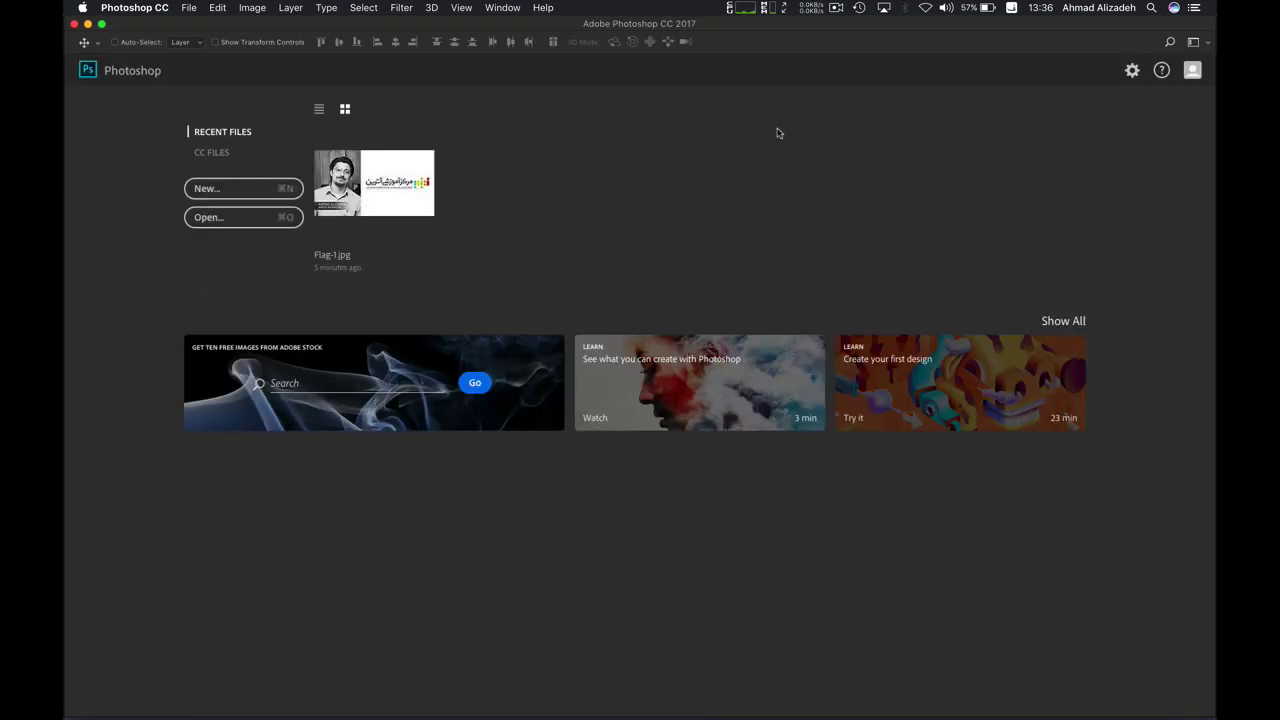
# - Create a new 726 × 141 px banner with the green text 'مرکز آموزشی آترین' centred on it
pyautogui.click(258, 195)
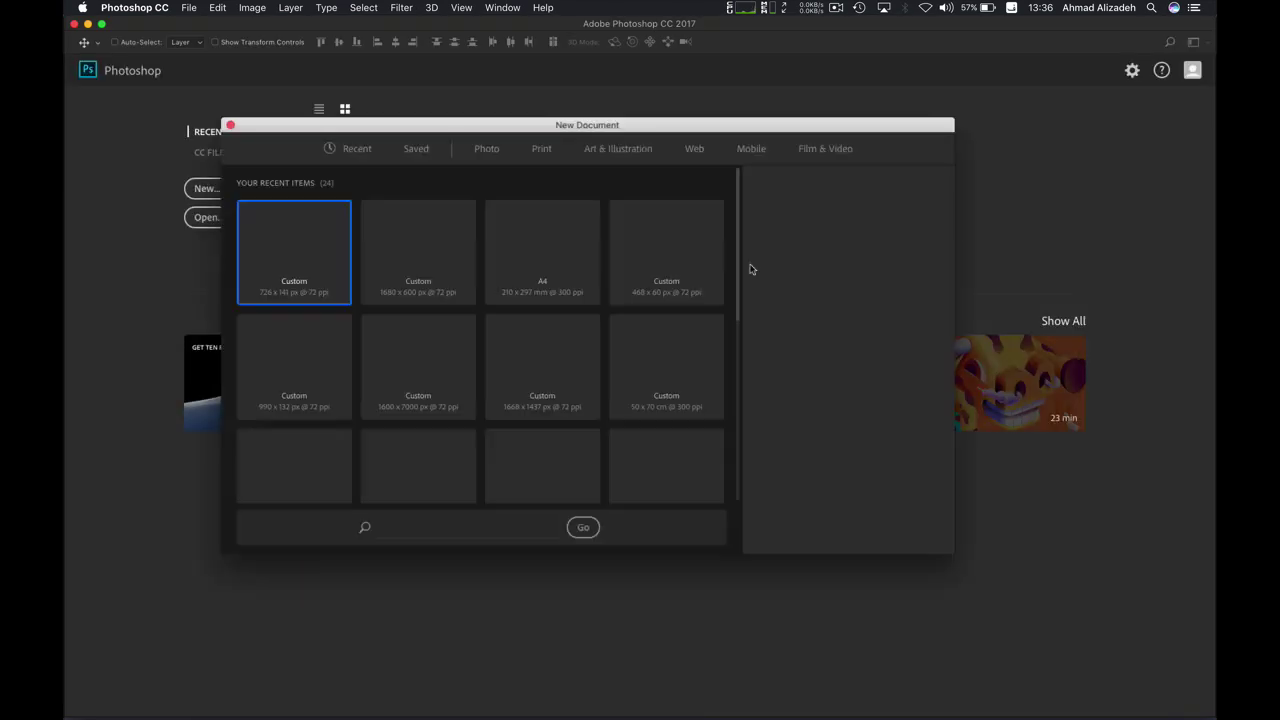
pyautogui.click(916, 530)
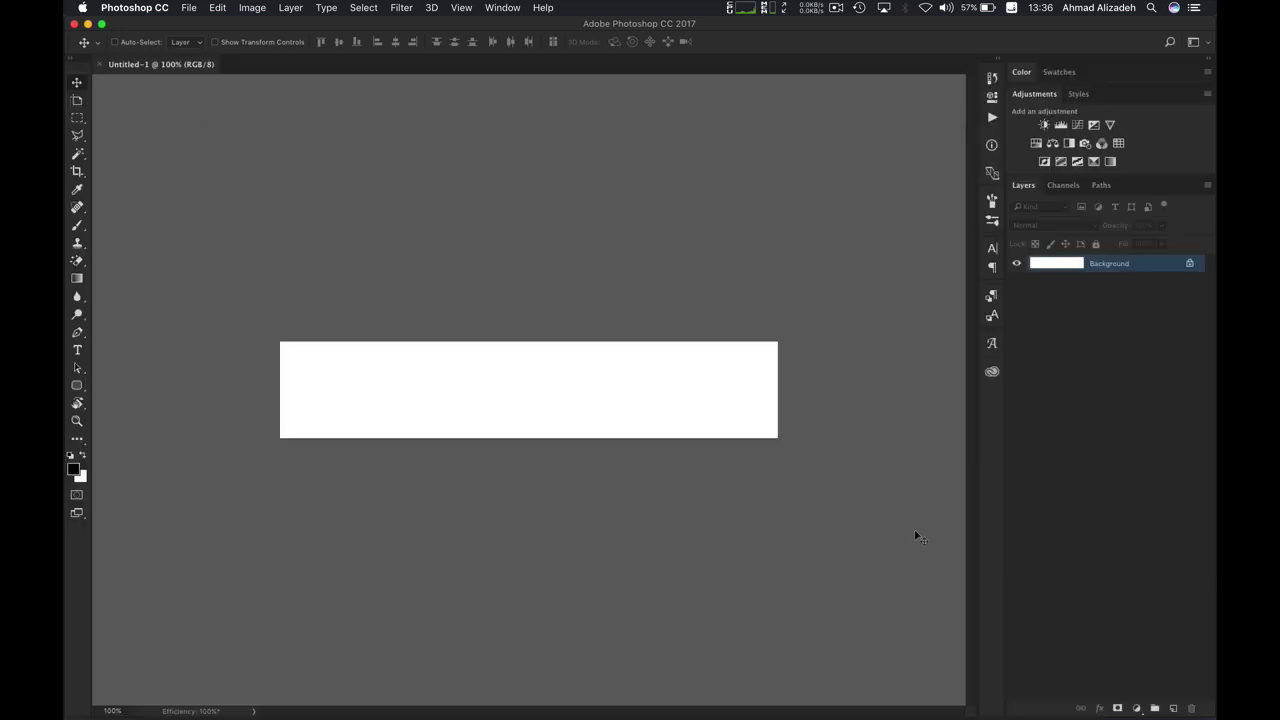
pyautogui.click(77, 350)
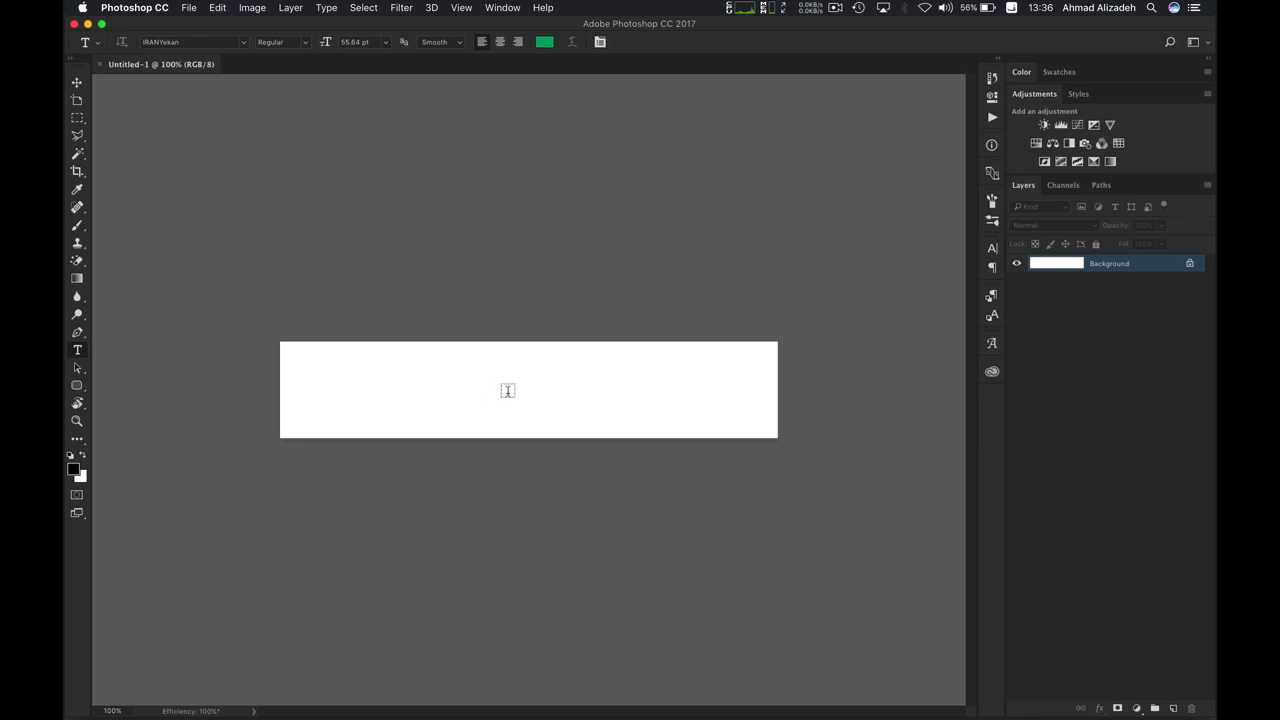
pyautogui.click(514, 392)
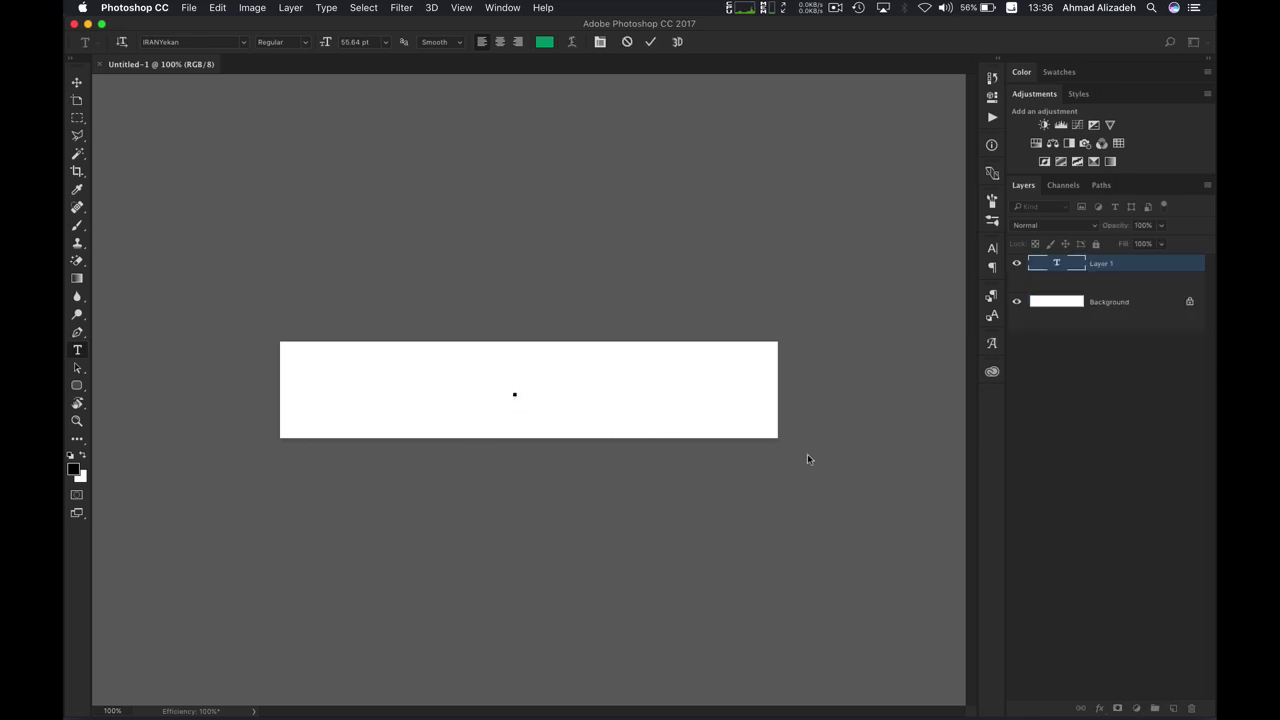
pyautogui.write('مز')
pyautogui.press('BackSpace')
pyautogui.write('رکز')
pyautogui.write(' آموزشی آترین')
pyautogui.hotkey('ctrl', 'Return')
pyautogui.press('v')
pyautogui.moveTo(684, 384); pyautogui.dragTo(569, 378)
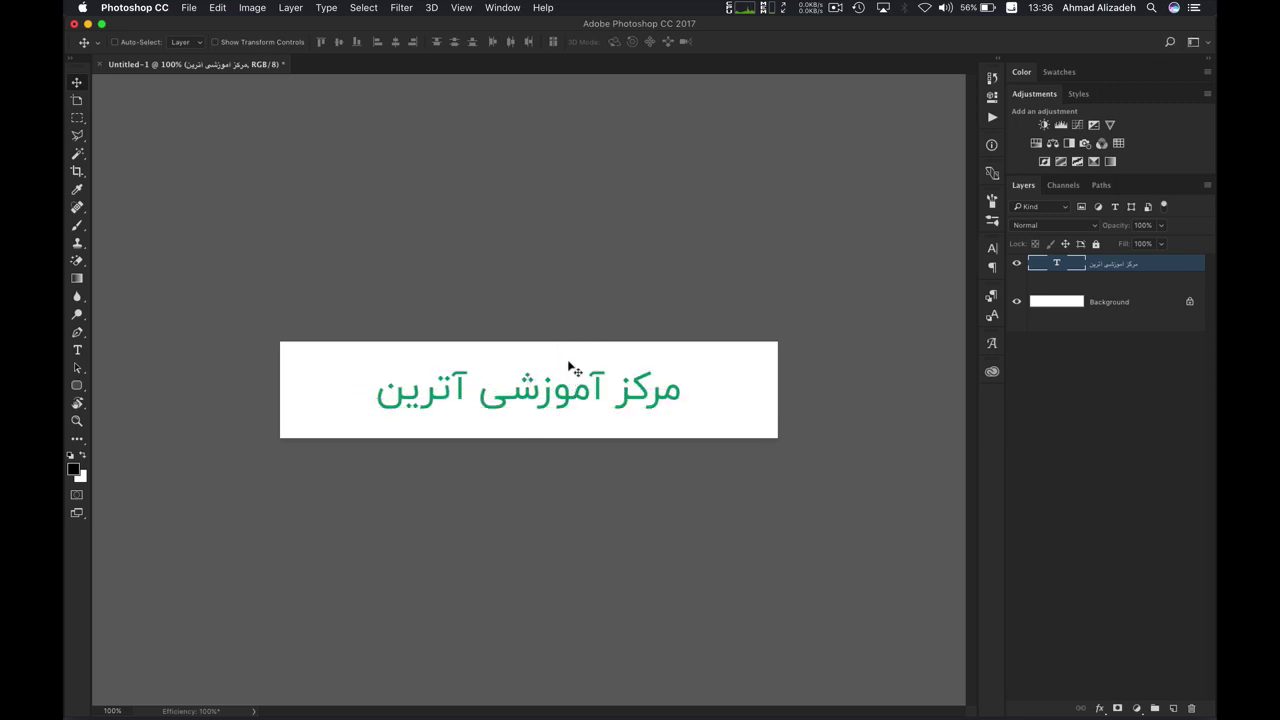
# - Review the text's Paragraph and Character settings, then open Type > Language Options
pyautogui.press('t')
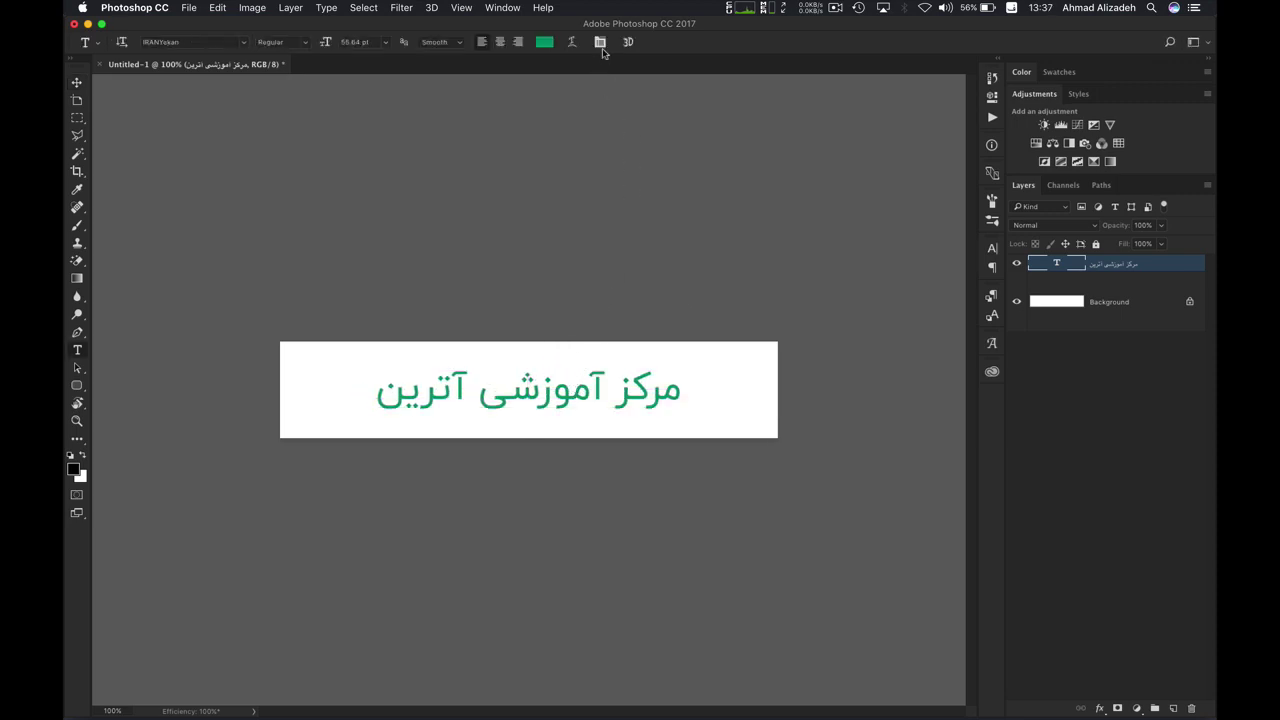
pyautogui.click(600, 42)
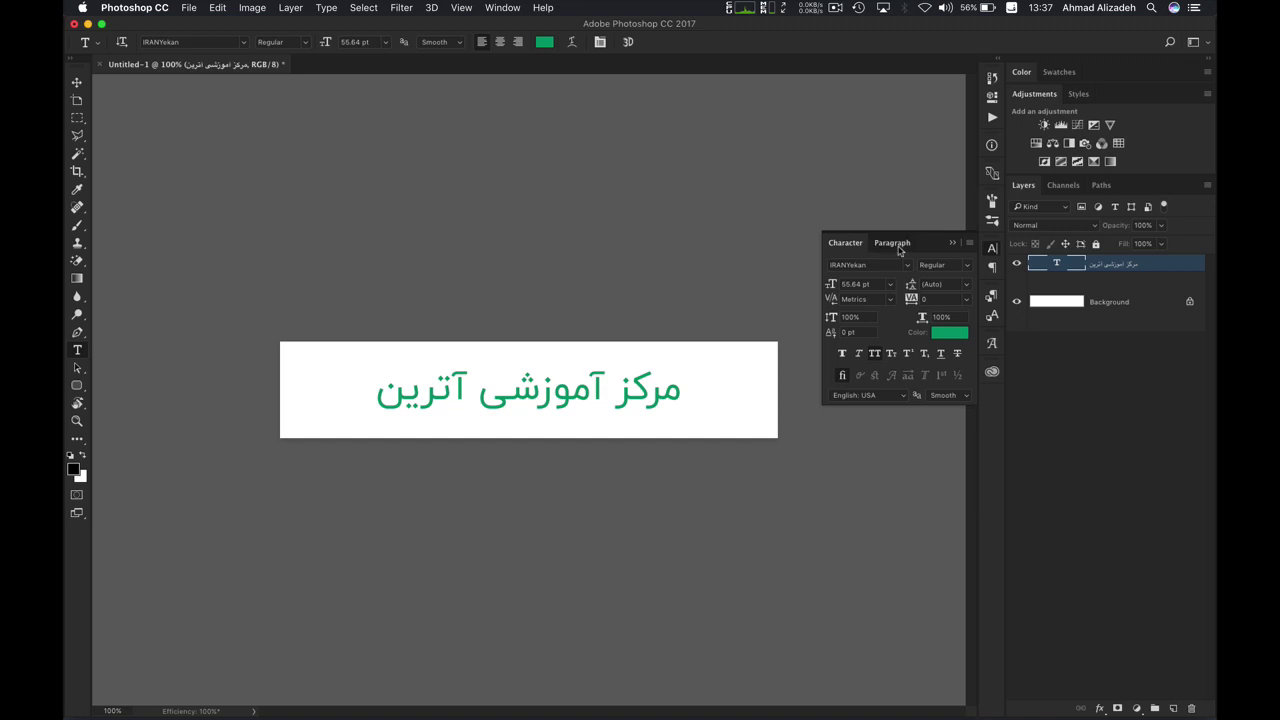
pyautogui.click(893, 243)
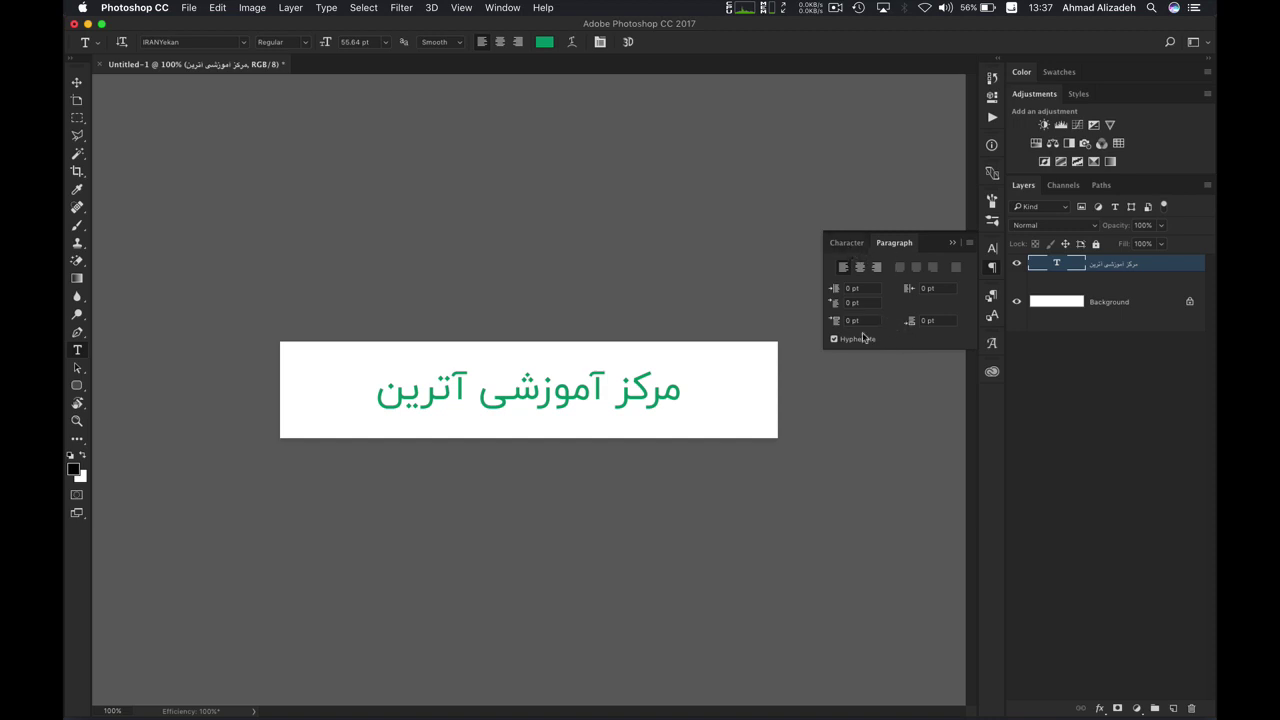
pyautogui.click(846, 246)
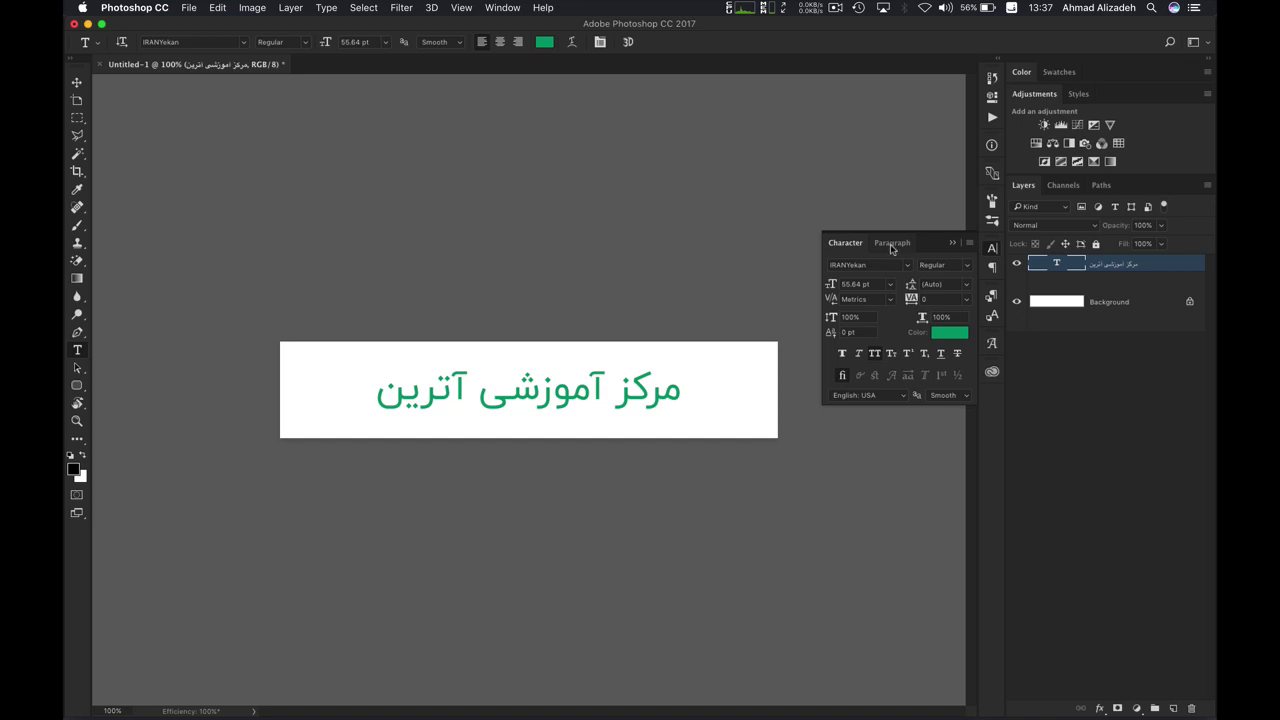
pyautogui.click(891, 243)
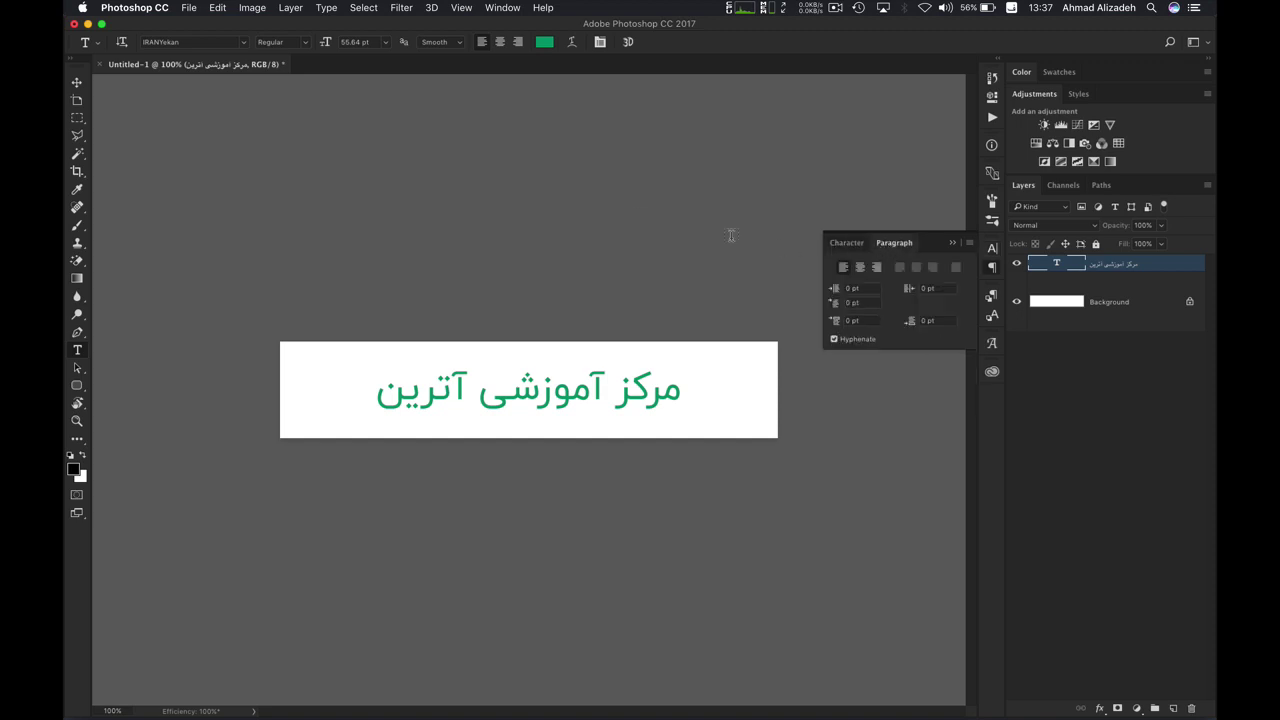
pyautogui.click(325, 8)
pyautogui.moveTo(364, 259)
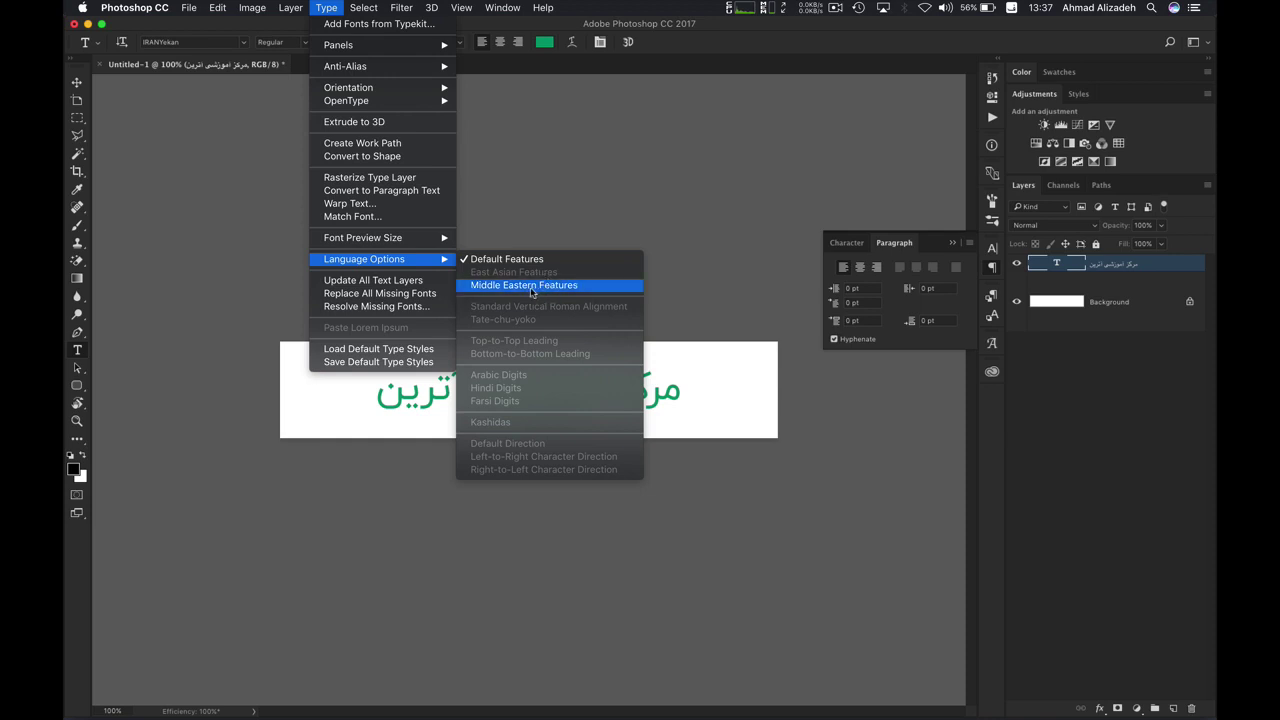
# - Enable Middle Eastern features, set right-to-left direction, and drag the text fully onto the banner
pyautogui.click(532, 290)
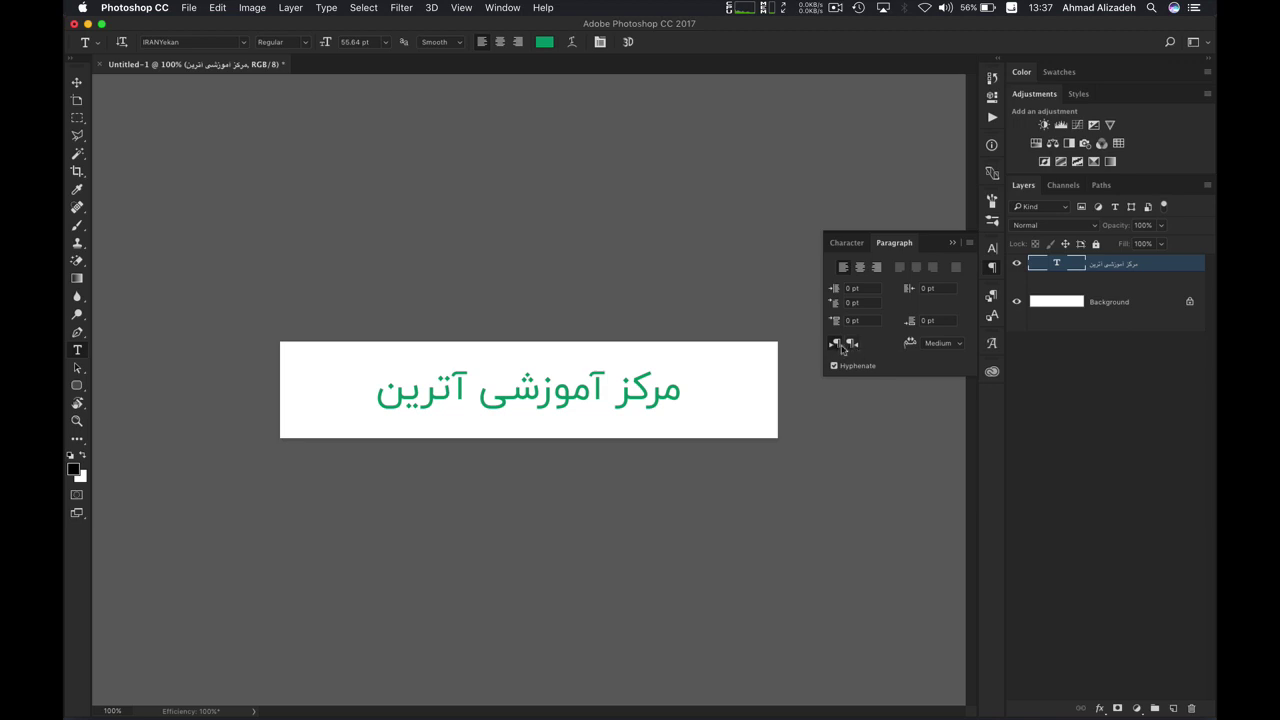
pyautogui.click(852, 344)
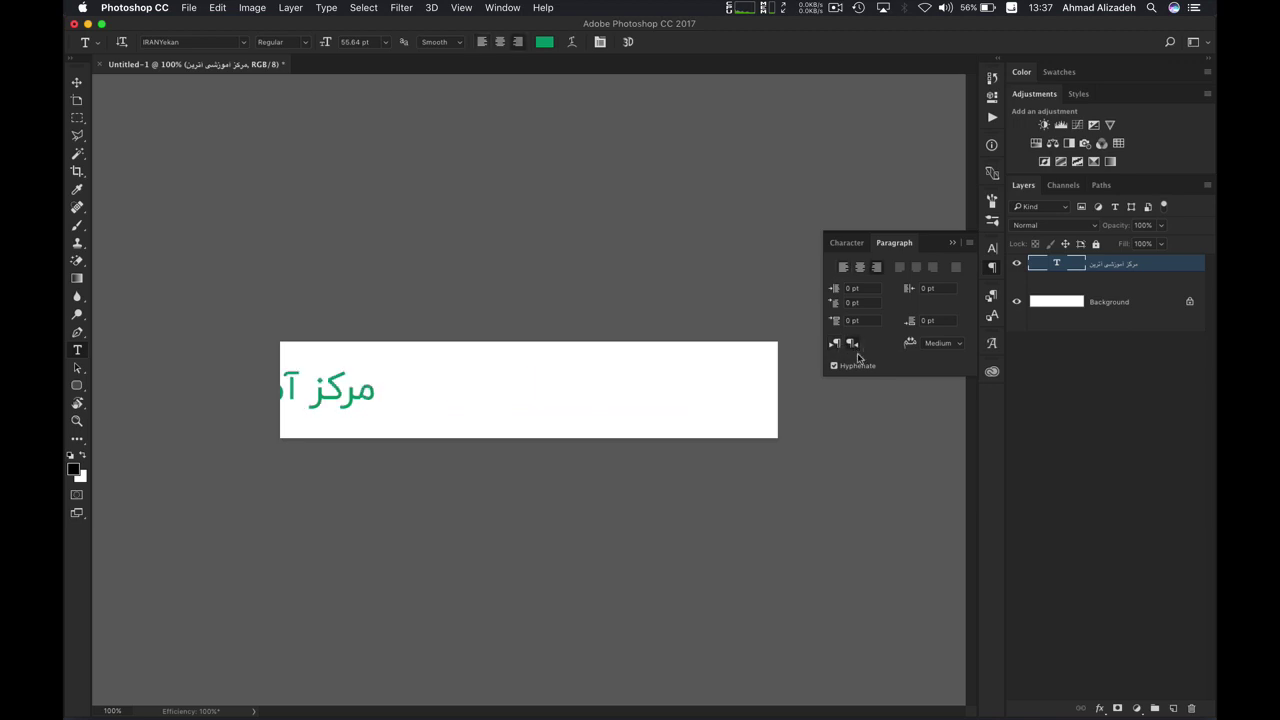
pyautogui.click(357, 379)
pyautogui.moveTo(383, 360); pyautogui.dragTo(725, 358)
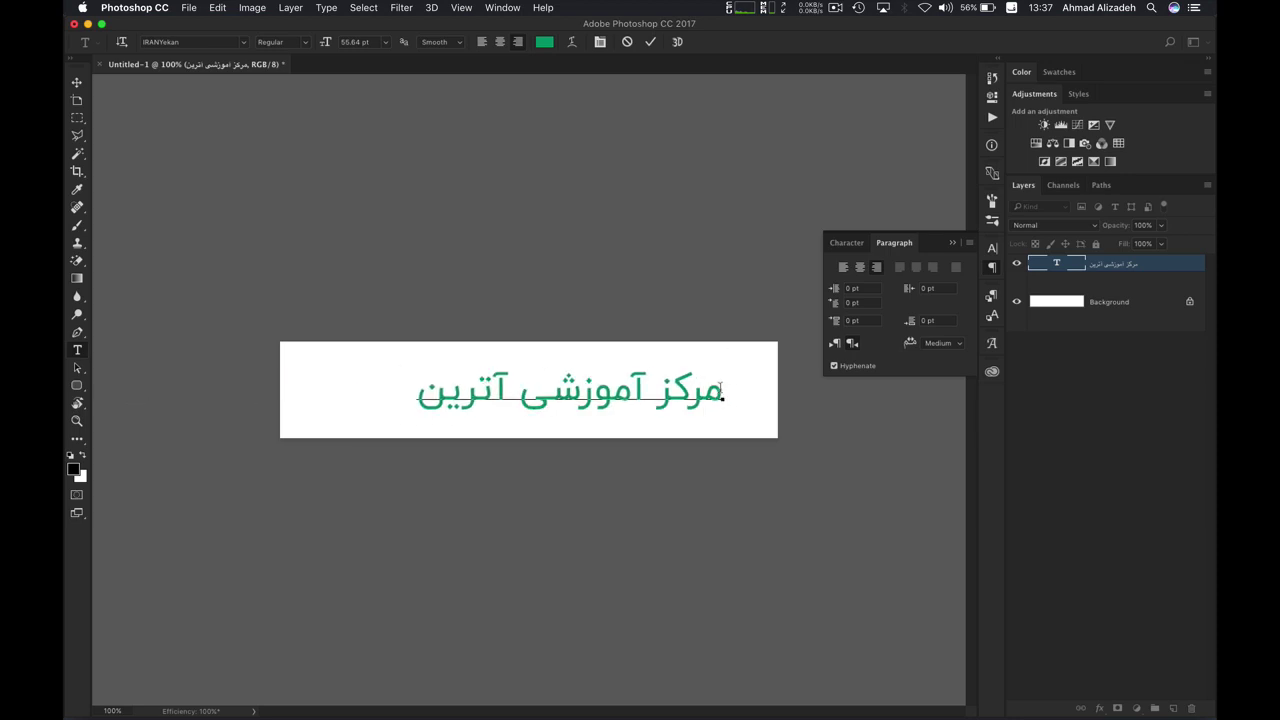
# - Select the whole Persian line, change its kashida setting, and show the Character panel
pyautogui.tripleClick(612, 390)
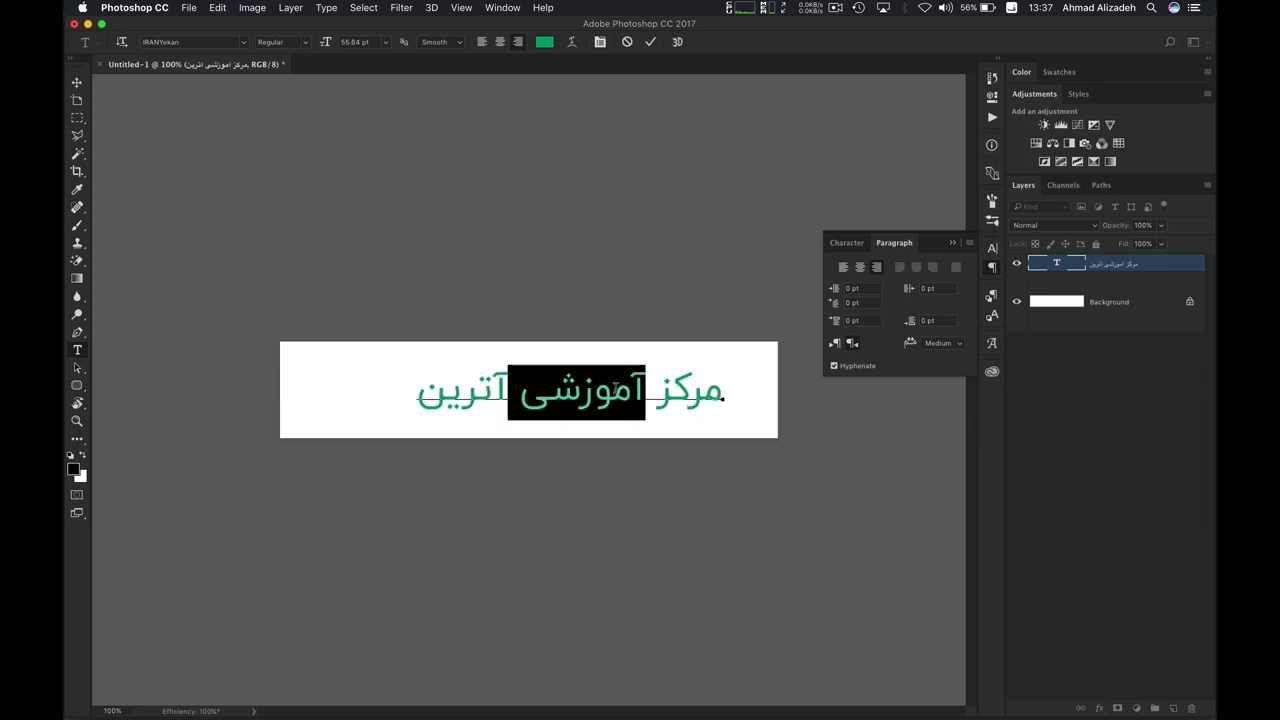
pyautogui.click(950, 346)
pyautogui.click(944, 364)
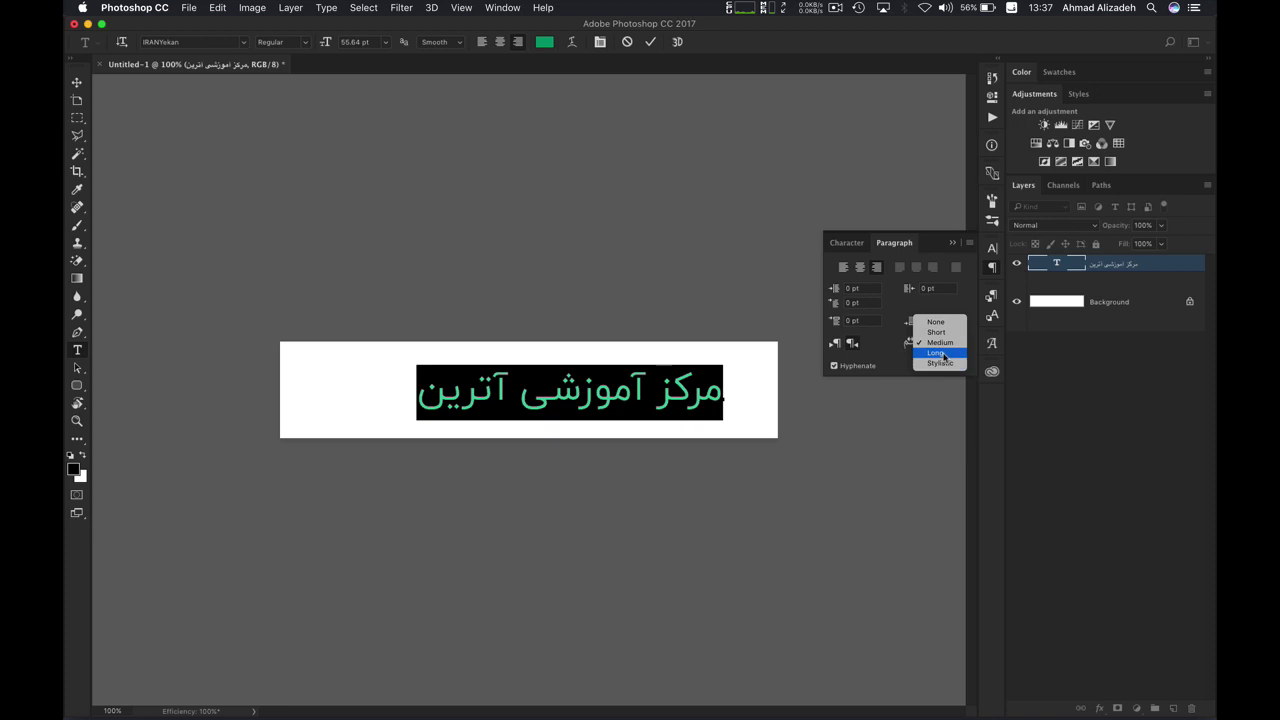
pyautogui.click(856, 252)
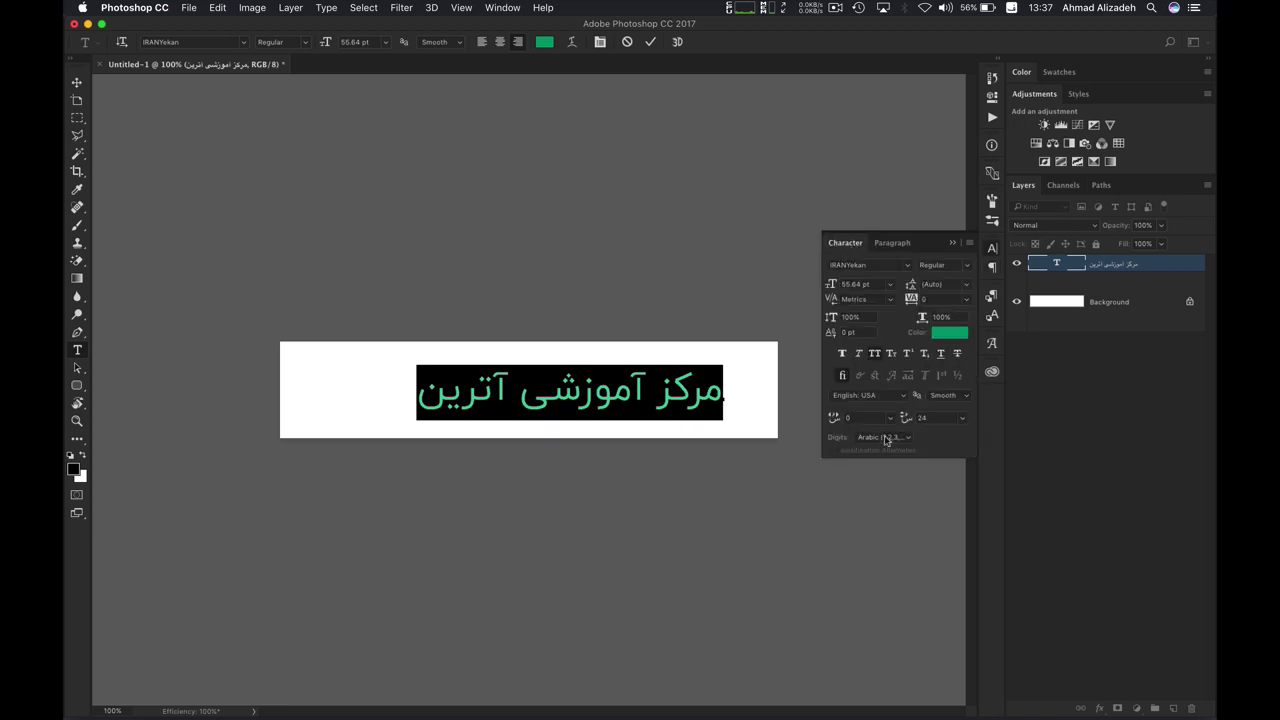
# - Enter the year ۱۳۹۶ at the end of the Persian text
pyautogui.click(426, 401)
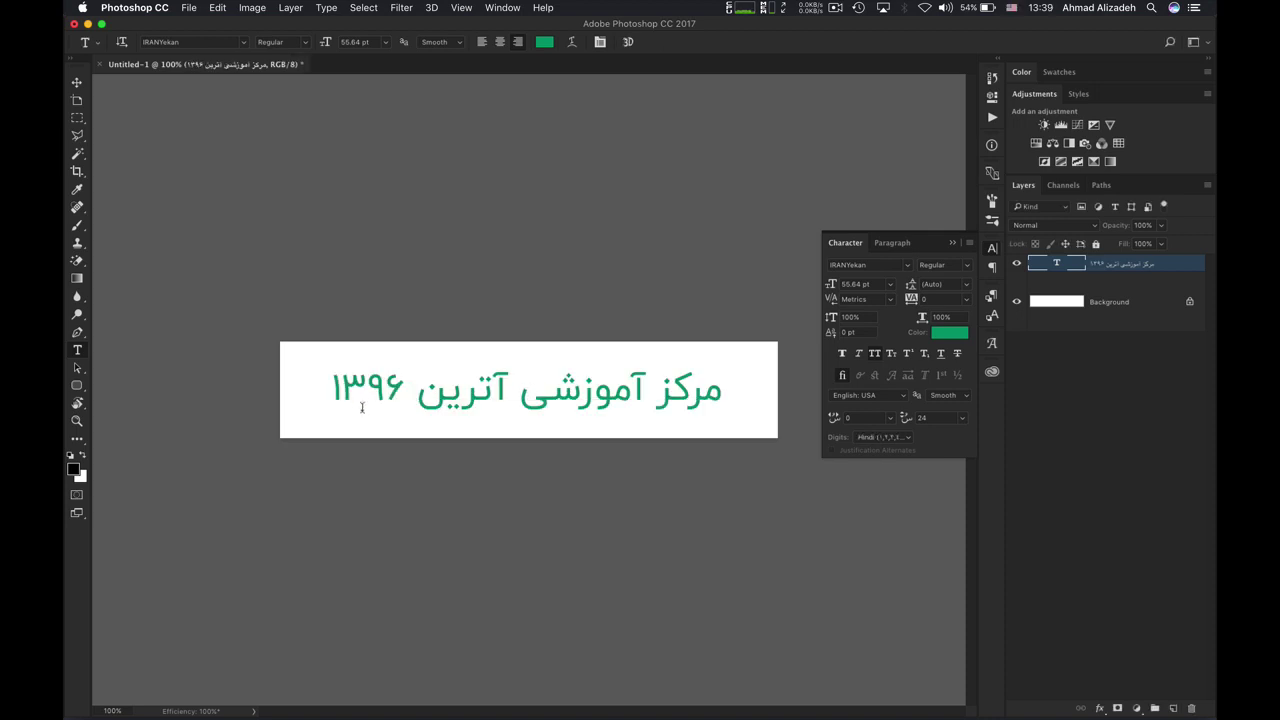
pyautogui.moveTo(404, 390)
pyautogui.mouseDown()
pyautogui.moveTo(332, 390)
pyautogui.moveTo(404, 390)
pyautogui.mouseUp()
pyautogui.hotkey('ctrl', 'h')
pyautogui.doubleClick(397, 395)
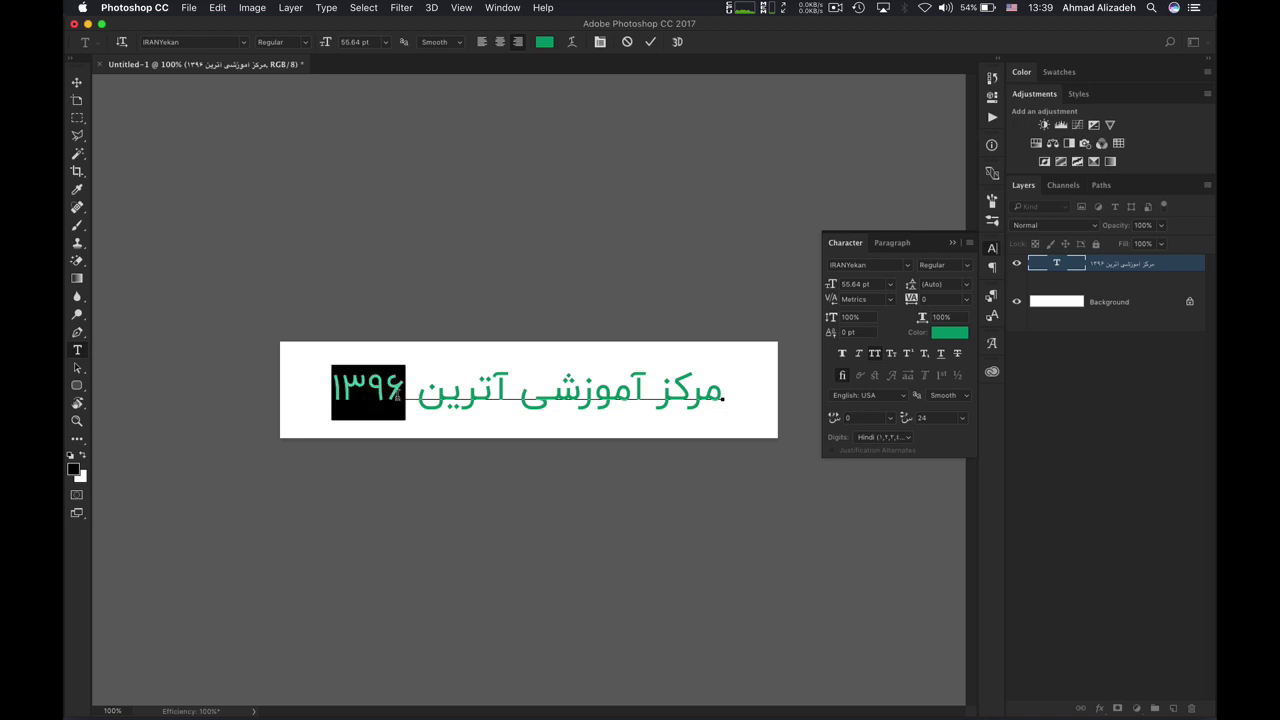
pyautogui.write('139')
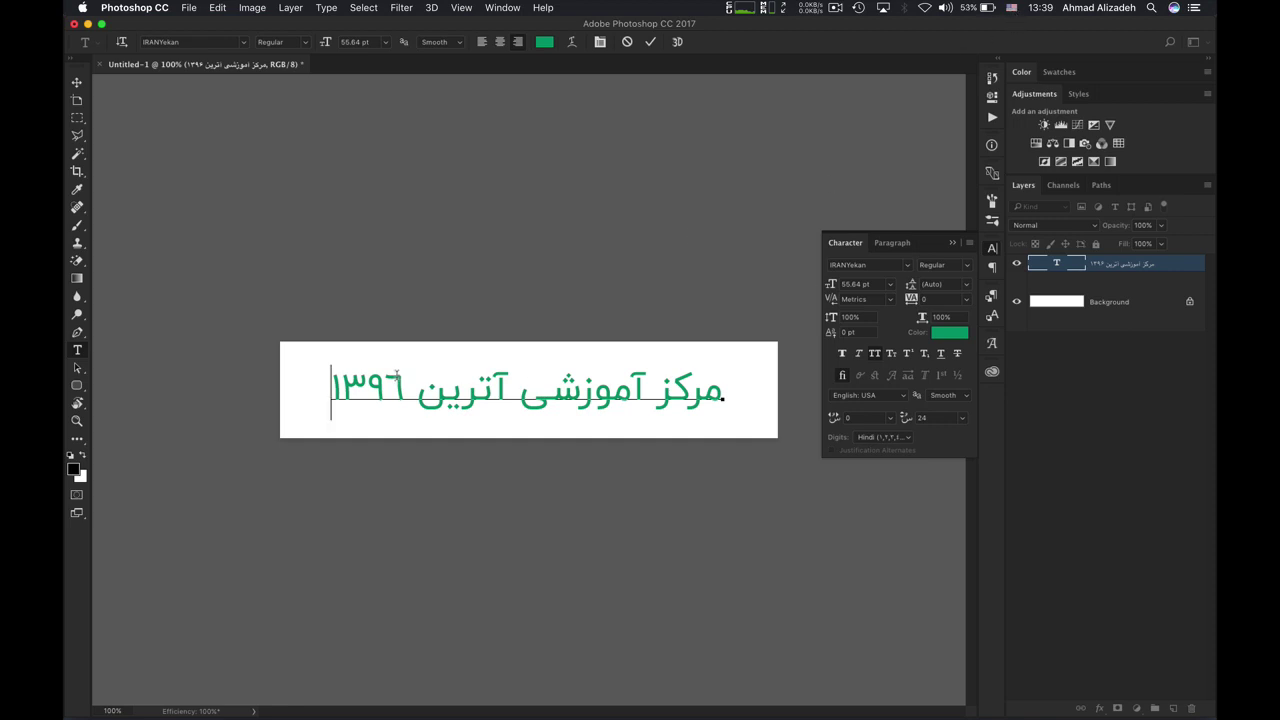
# - Select the year and set its Digits style to Farsi
pyautogui.doubleClick(401, 404)
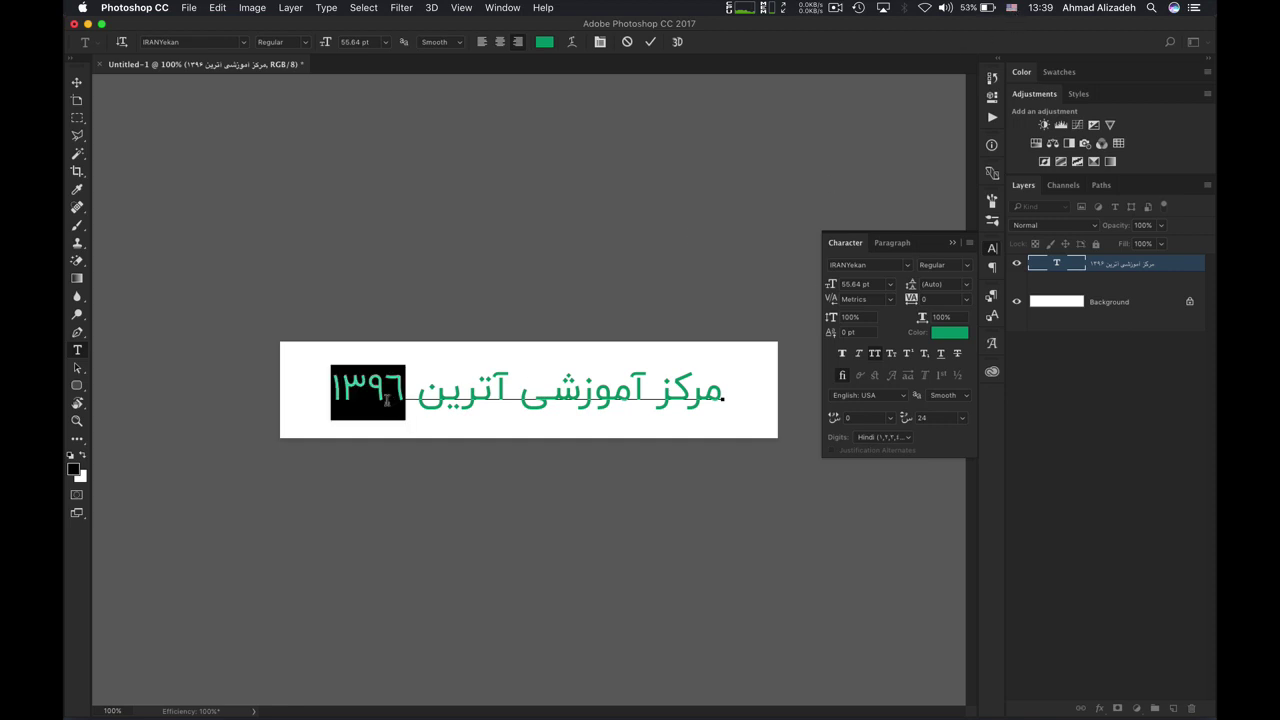
pyautogui.click(894, 438)
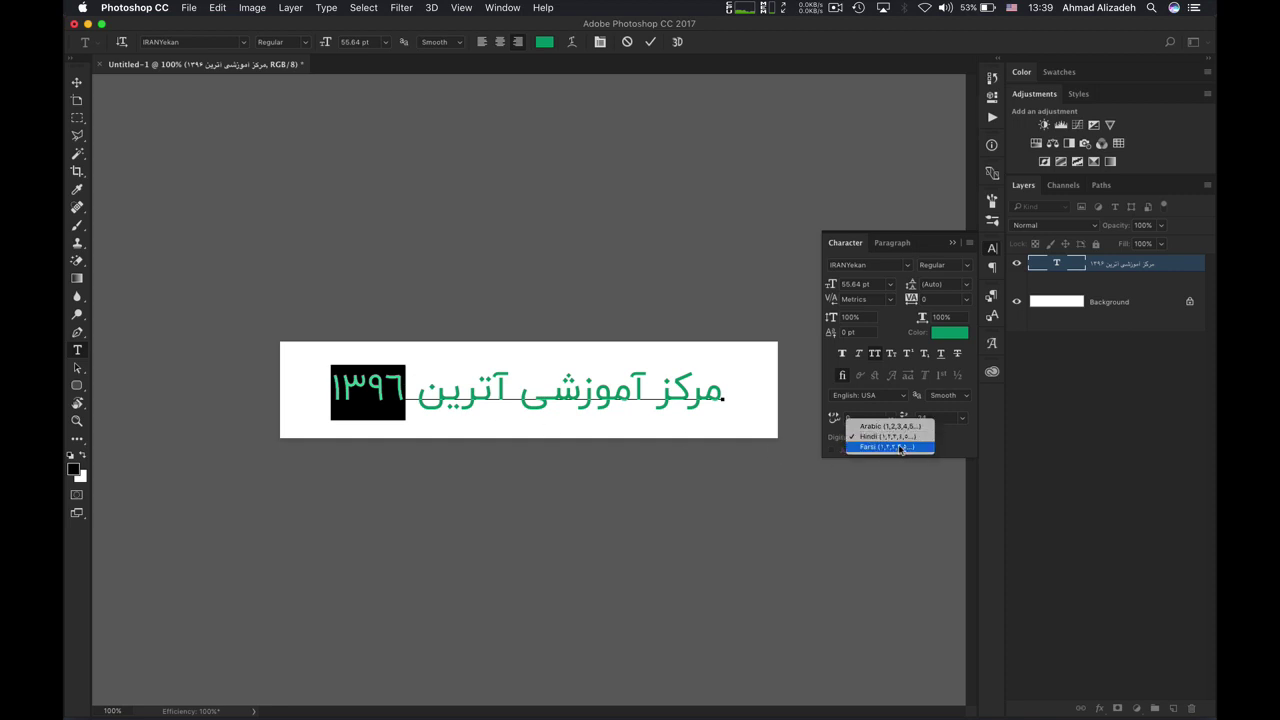
pyautogui.click(901, 450)
pyautogui.click(903, 439)
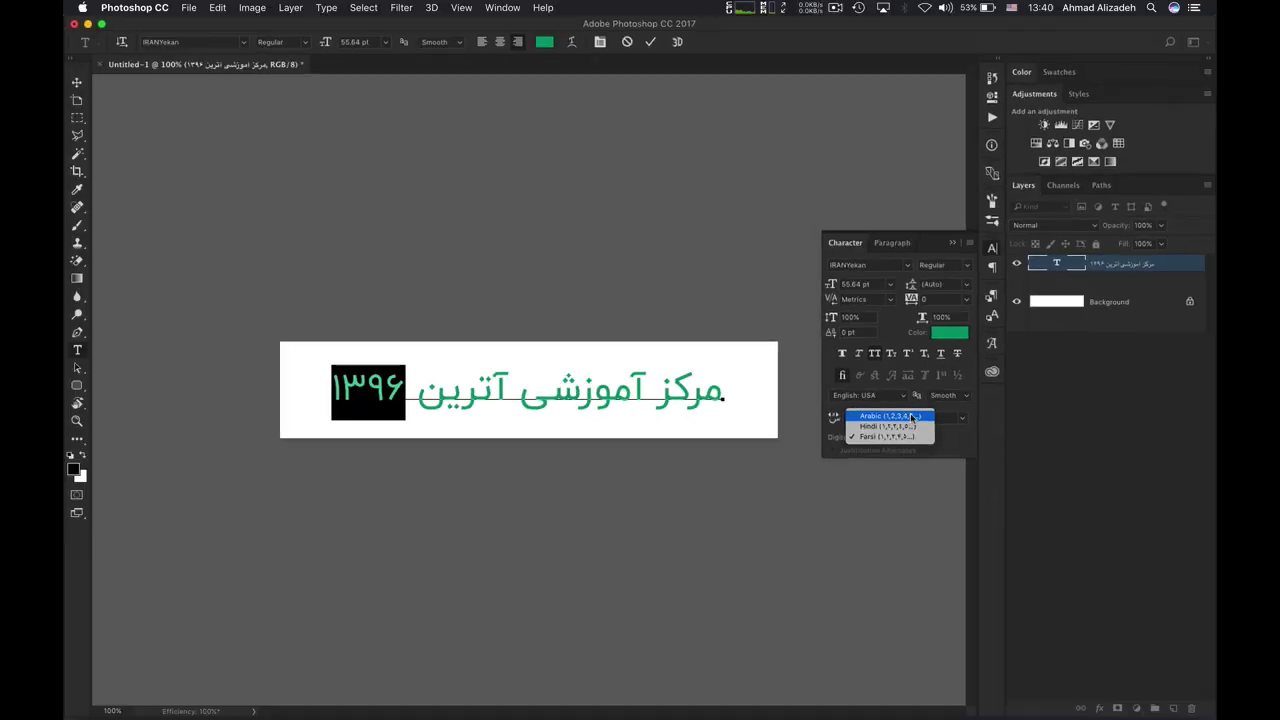
# - Switch the year to Arabic digits and change the whole line's font to Tahoma
pyautogui.click(902, 410)
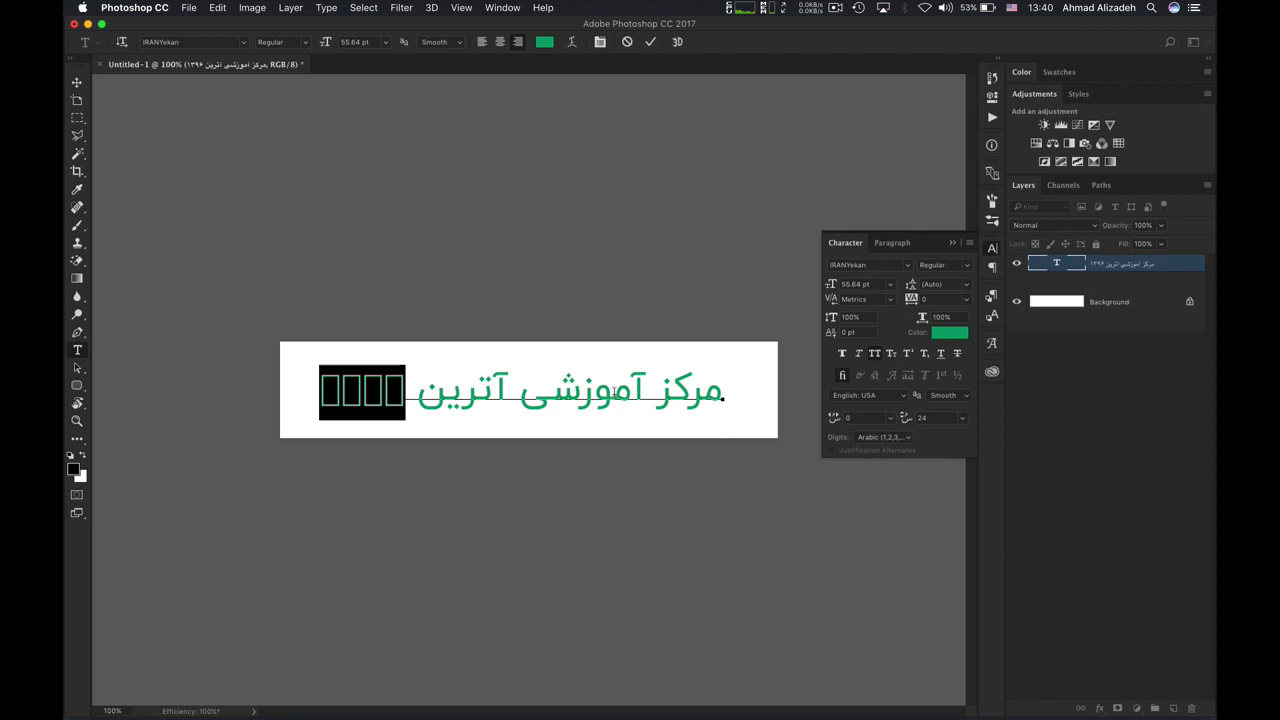
pyautogui.press('super+a')
pyautogui.click(198, 41)
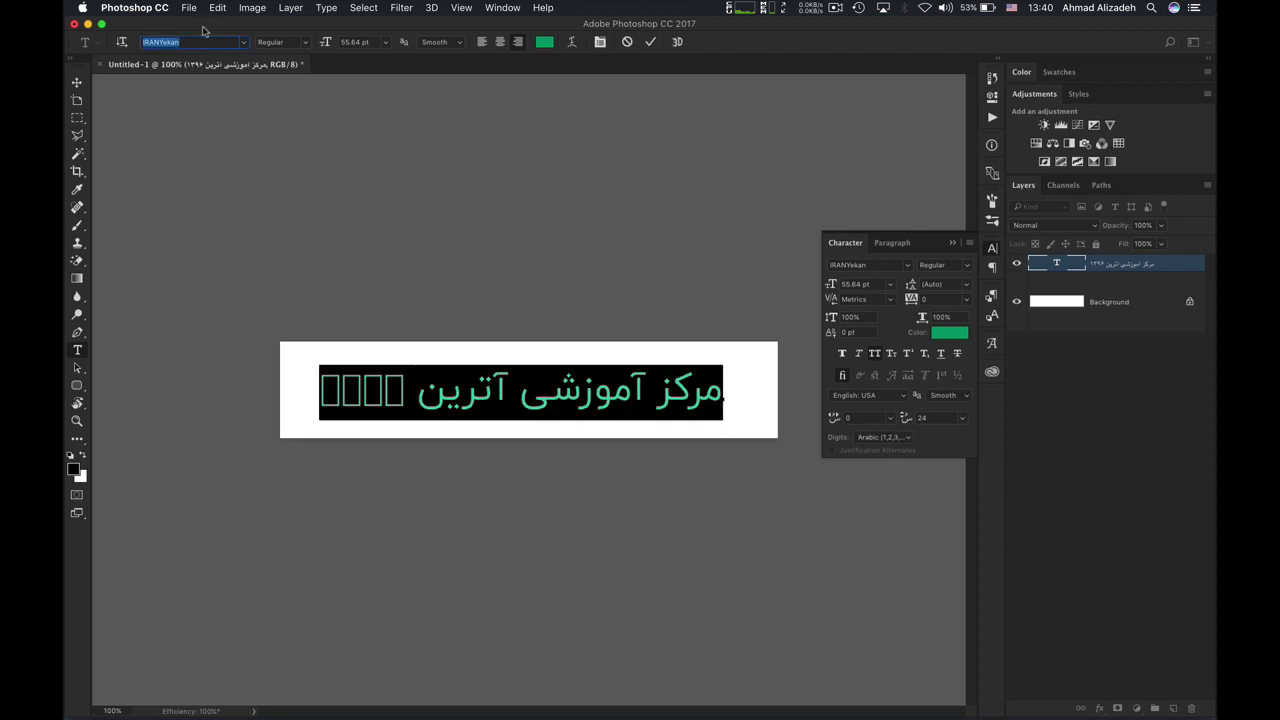
pyautogui.write('ب')
pyautogui.press('BackSpace')
pyautogui.hotkey('ctrl', 'space')
pyautogui.write('tah')
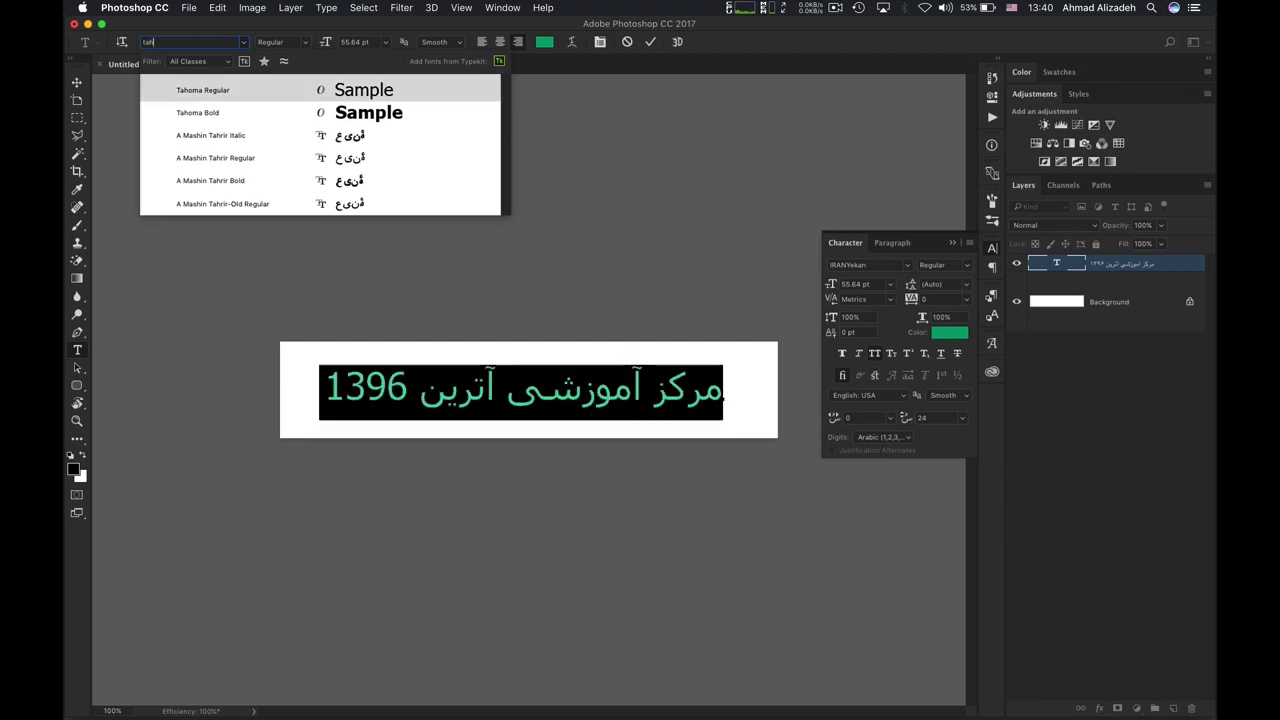
pyautogui.press('Return')
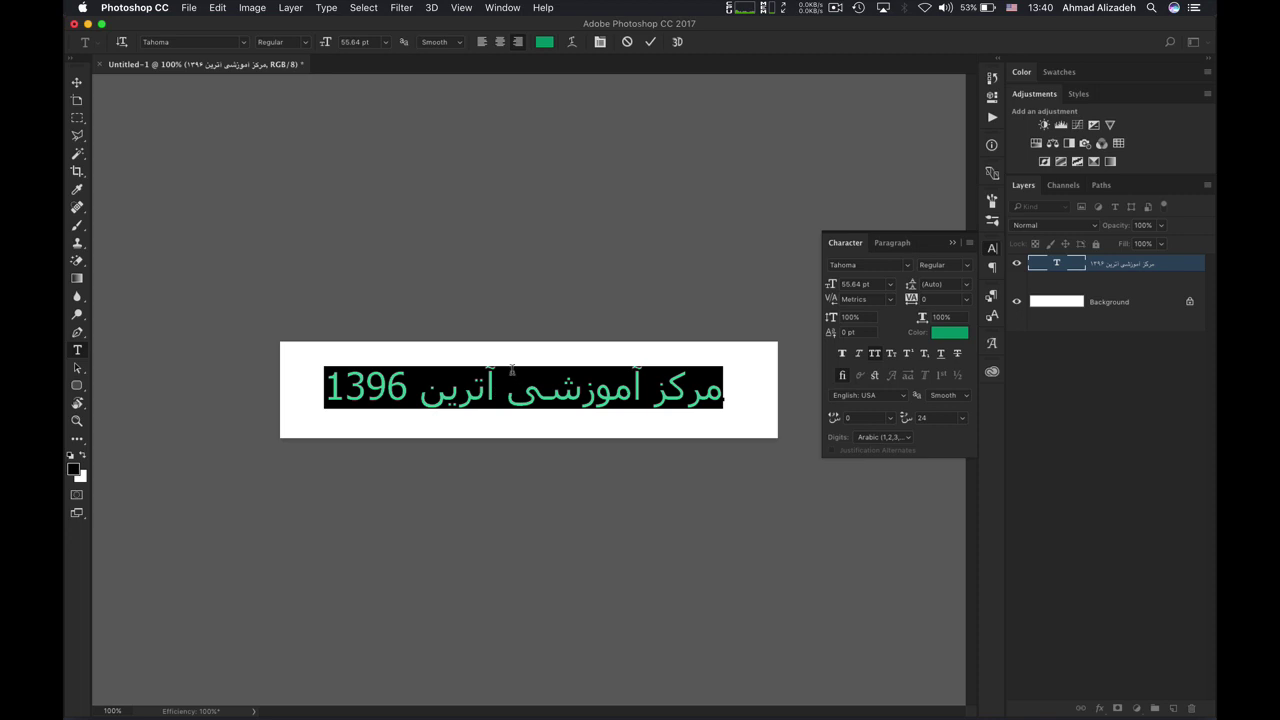
# - Select all the banner text and set its digits to Hindi
pyautogui.click(543, 390)
pyautogui.tripleClick(543, 390)
pyautogui.click(905, 441)
pyautogui.click(905, 447)
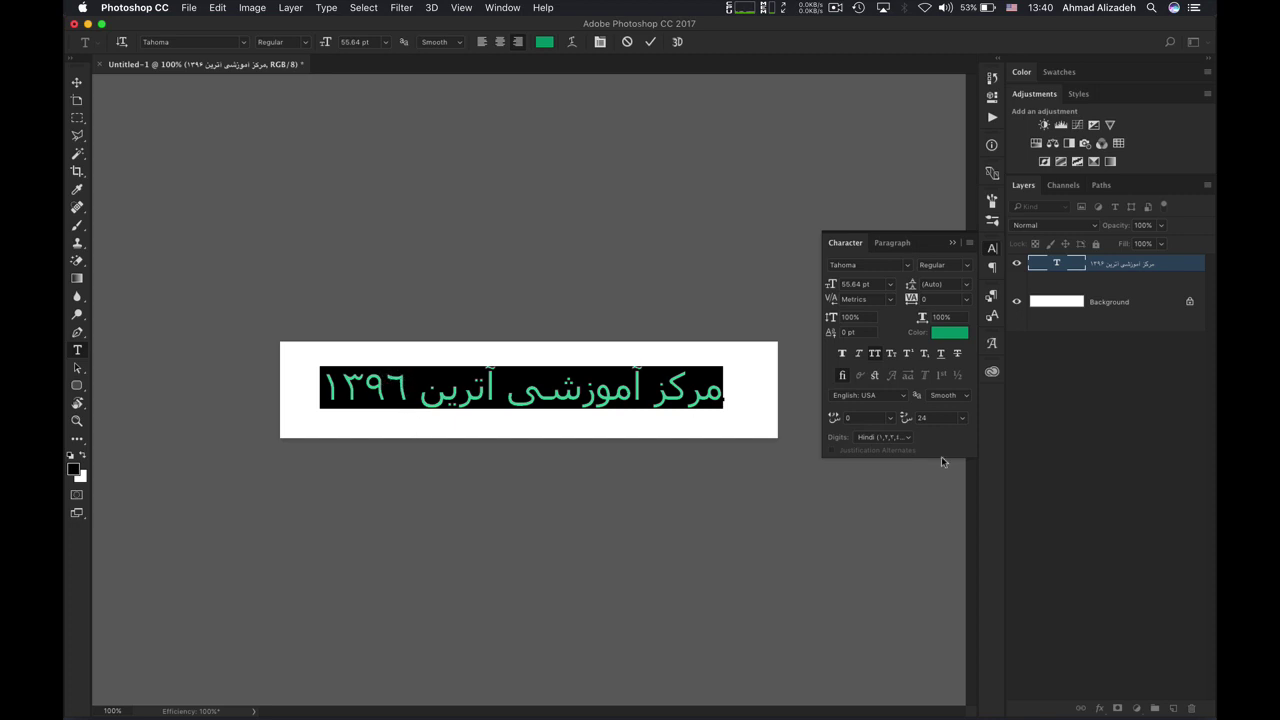
# - Set digits to Farsi, append 45 to the year, and nudge the text line right
pyautogui.click(900, 437)
pyautogui.click(900, 447)
pyautogui.click(407, 387)
pyautogui.write('45')
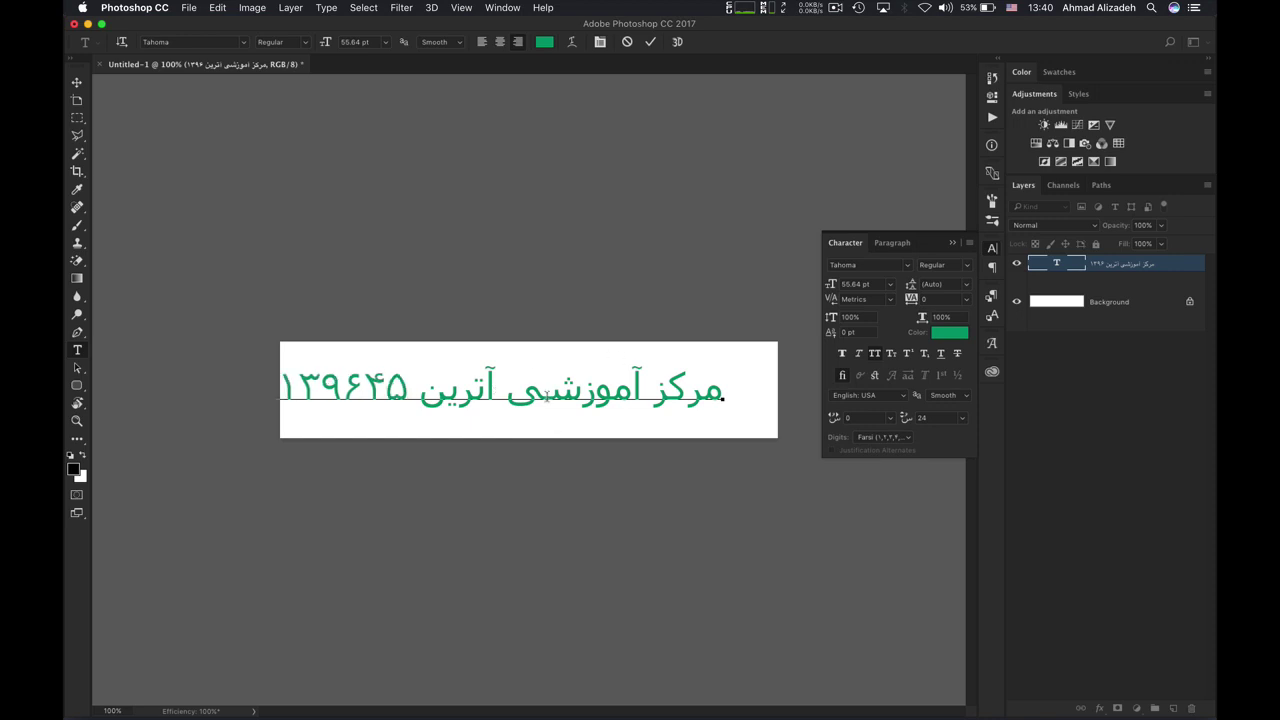
pyautogui.hotkey('alt', 'Right')
pyautogui.moveTo(550, 440); pyautogui.dragTo(573, 440)
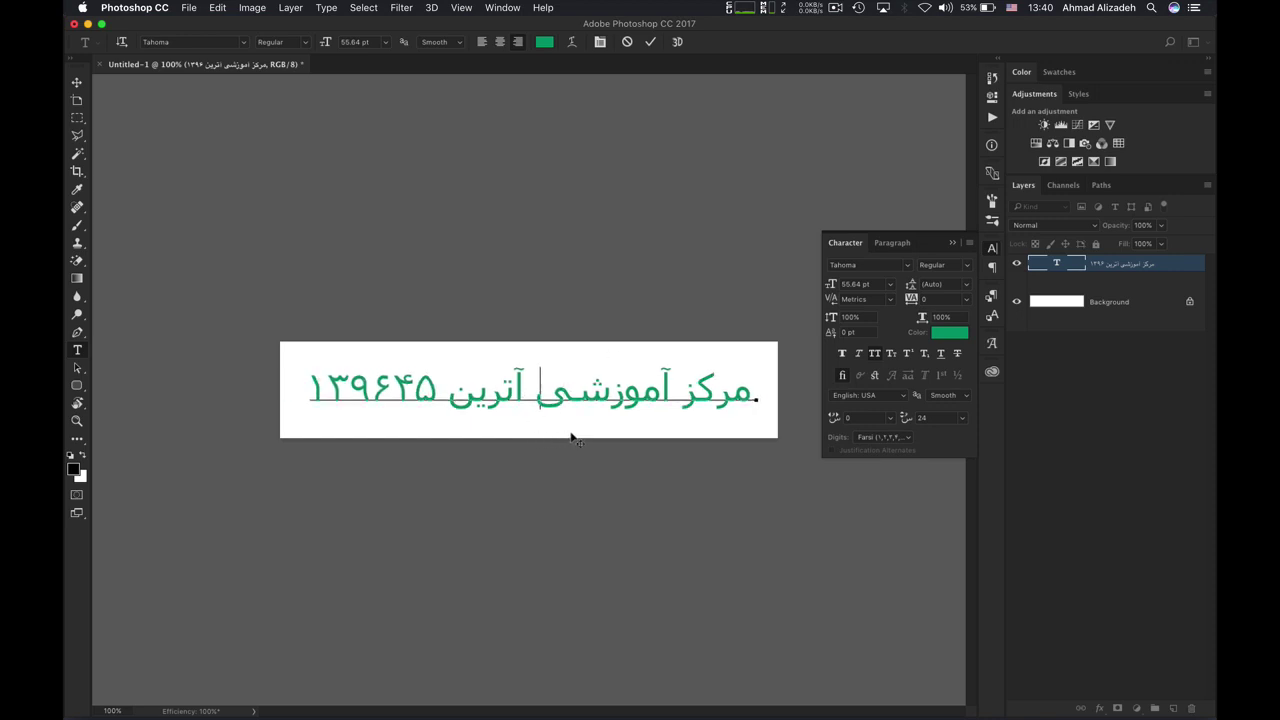
# - Select the number ۱۳۹۶۴۵ and set its digits back to Hindi
pyautogui.doubleClick(400, 392)
pyautogui.click(883, 437)
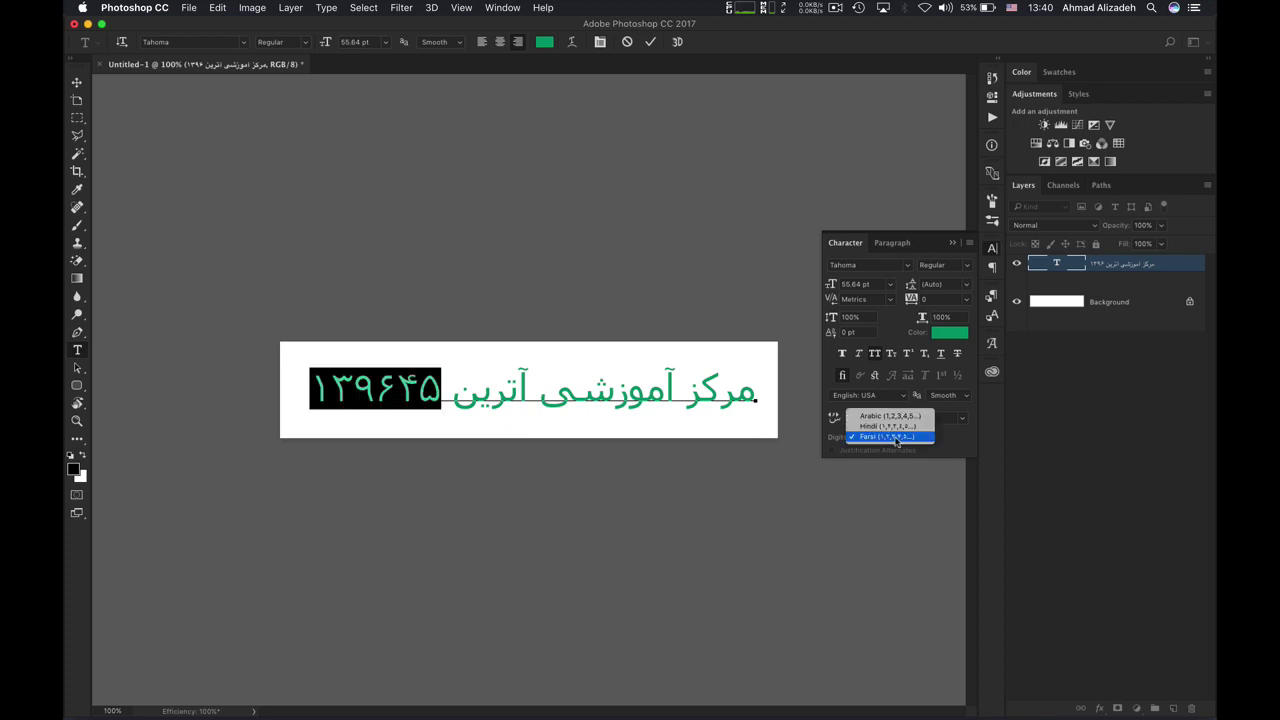
pyautogui.click(897, 427)
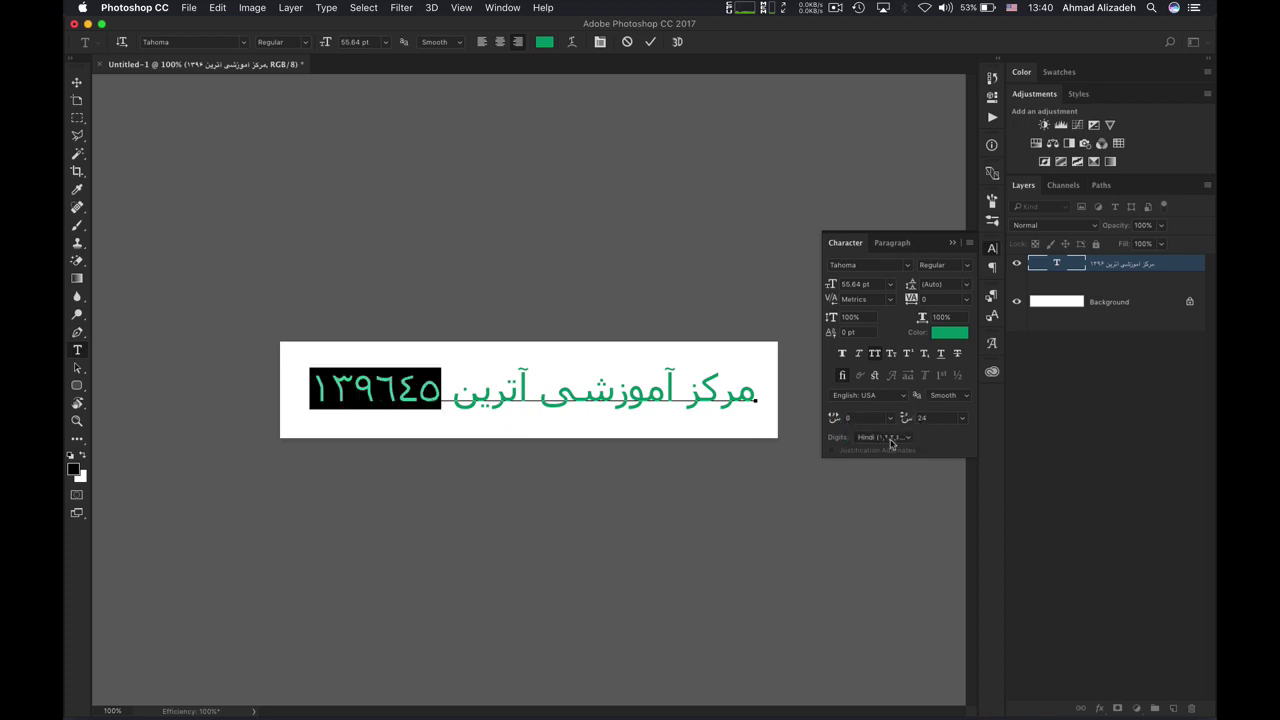
pyautogui.click(883, 437)
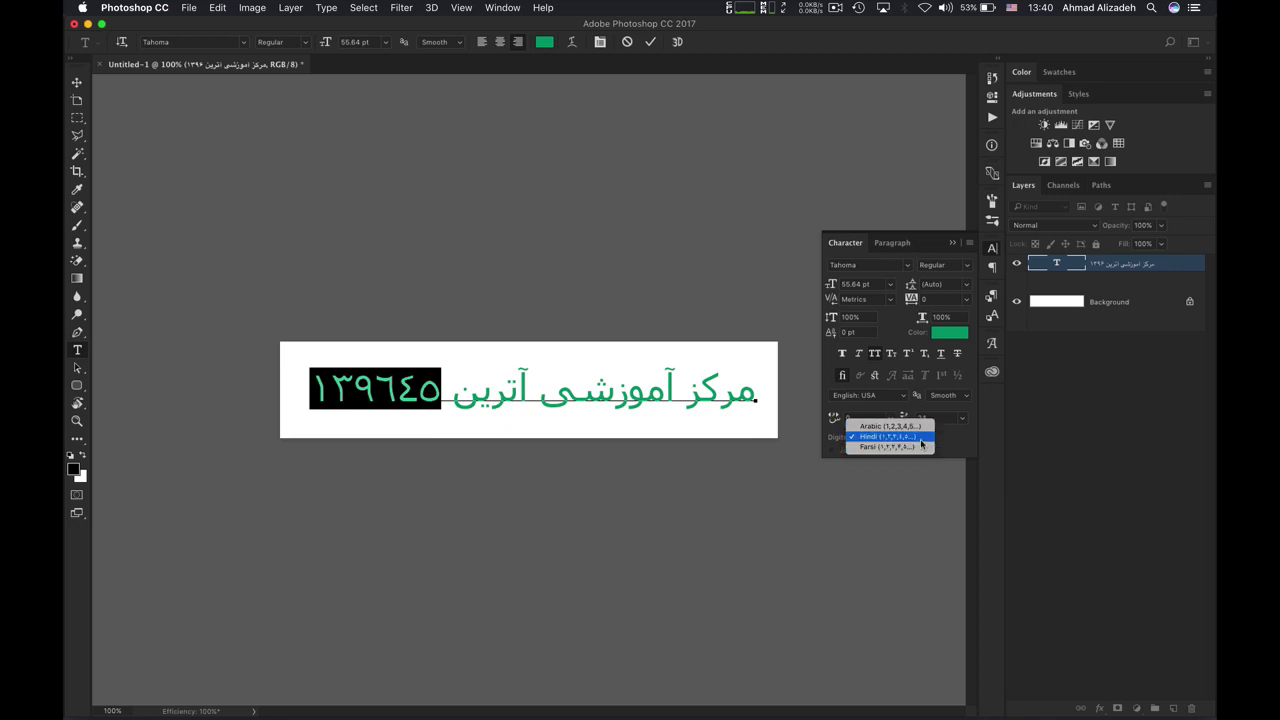
pyautogui.click(954, 441)
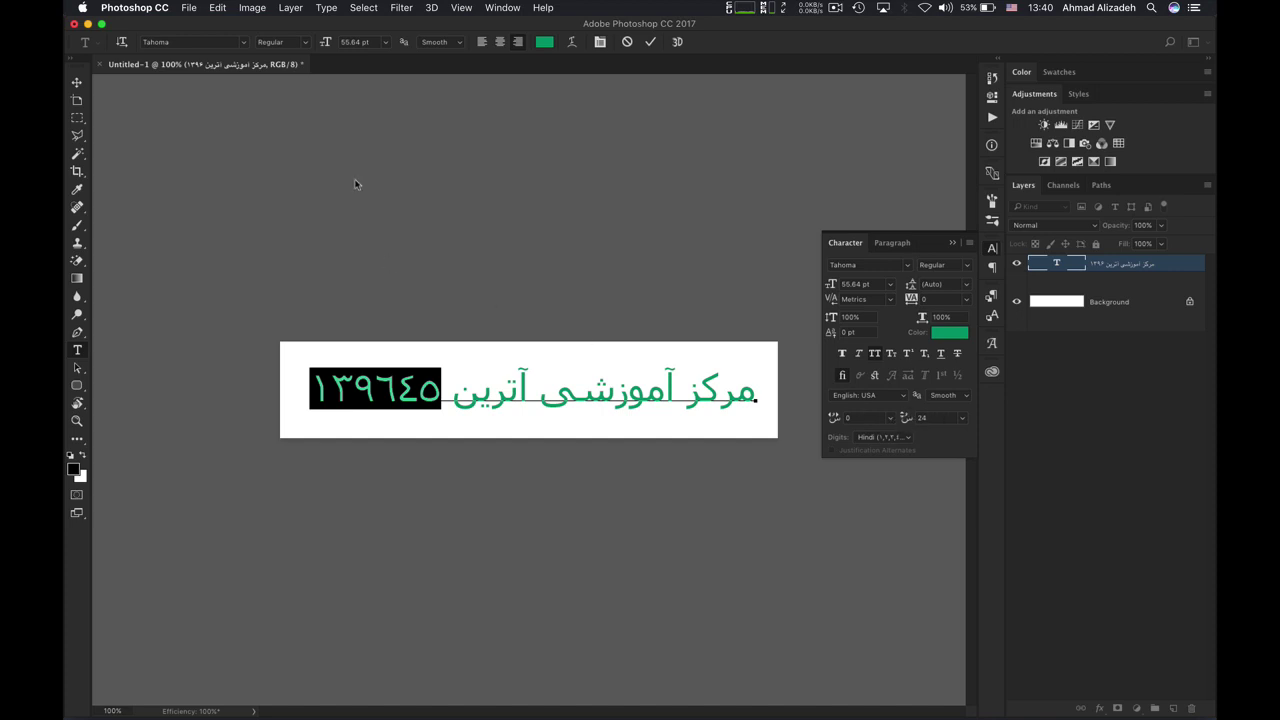
# - Render the year in Farsi Digits via Type > Language Options and commit the banner text
pyautogui.click(326, 7)
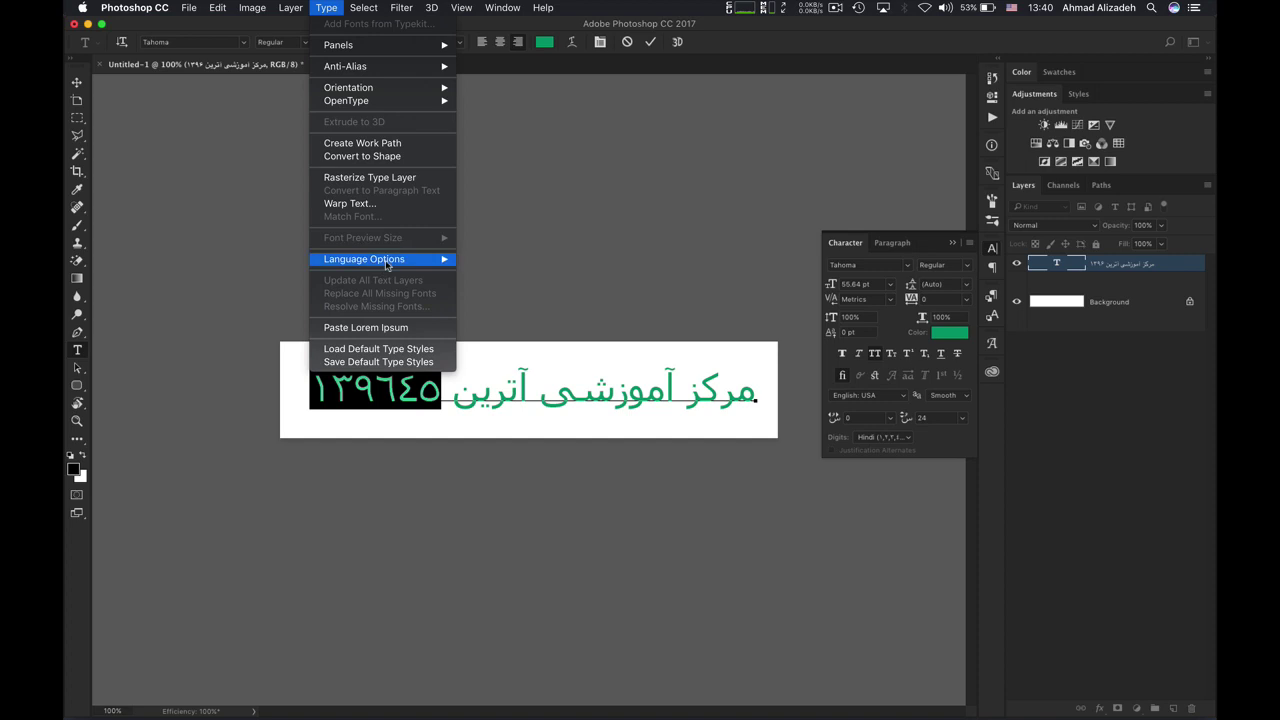
pyautogui.moveTo(364, 259)
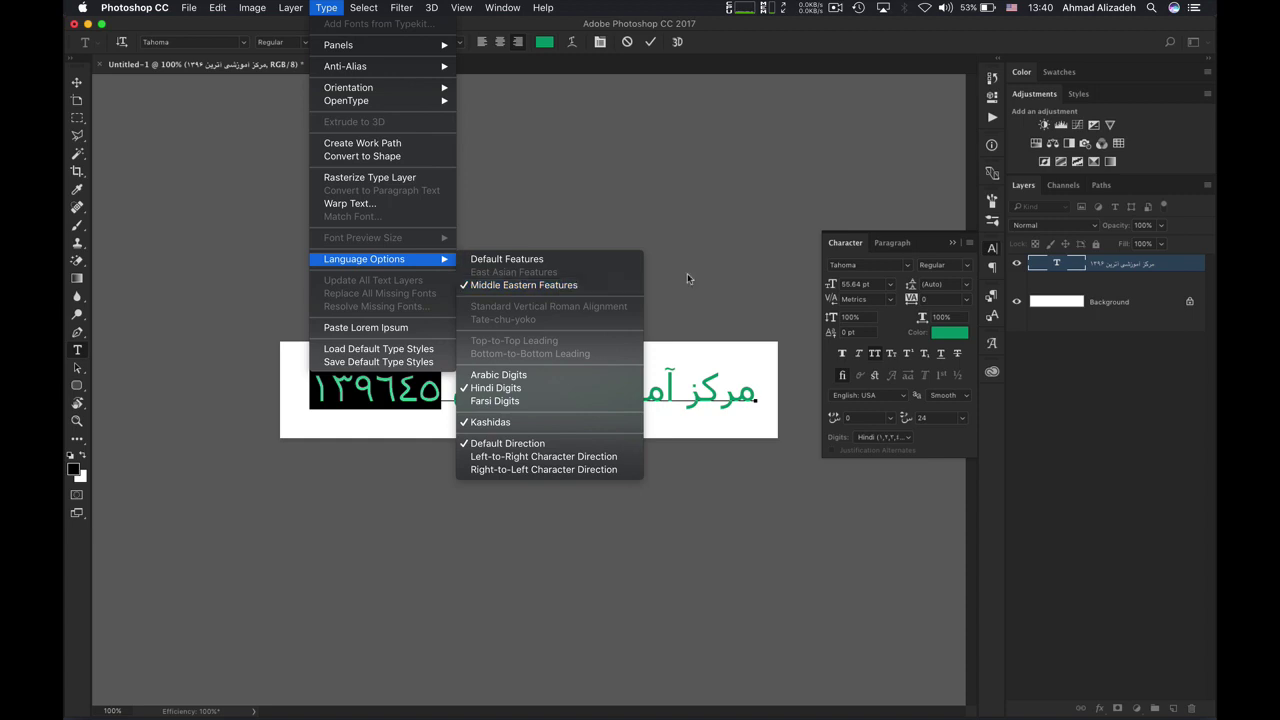
pyautogui.click(495, 400)
pyautogui.press('super+Return')
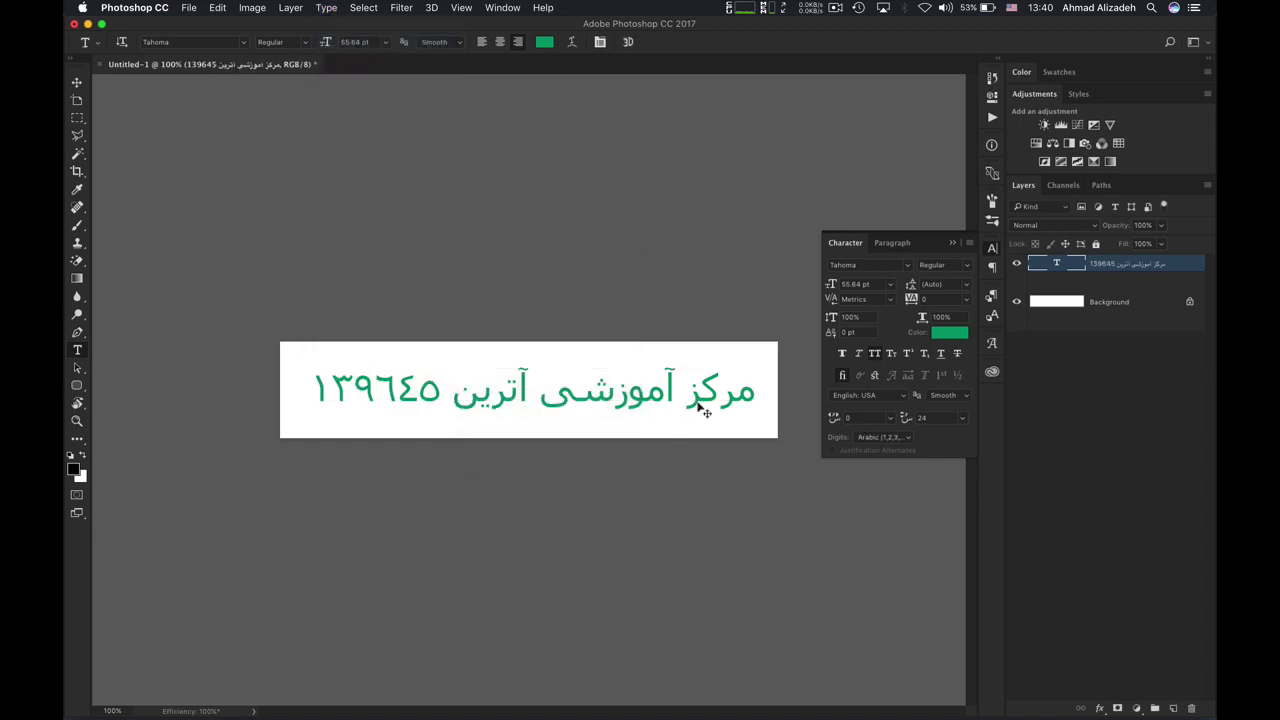